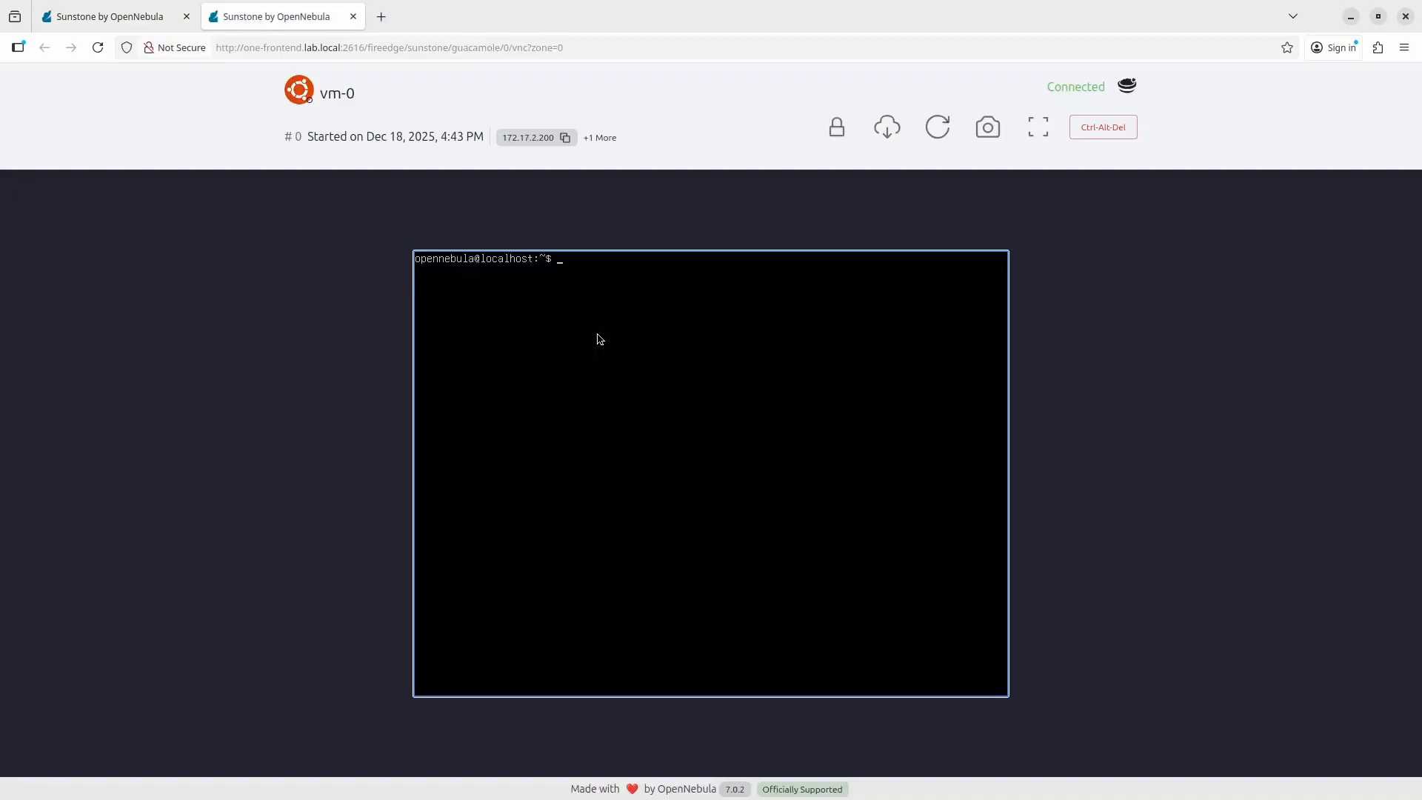
List the block devices of vm-0 by running lsblk in its console
{"action": "type", "text": "sblk"}
{"action": "key", "text": "Return"}
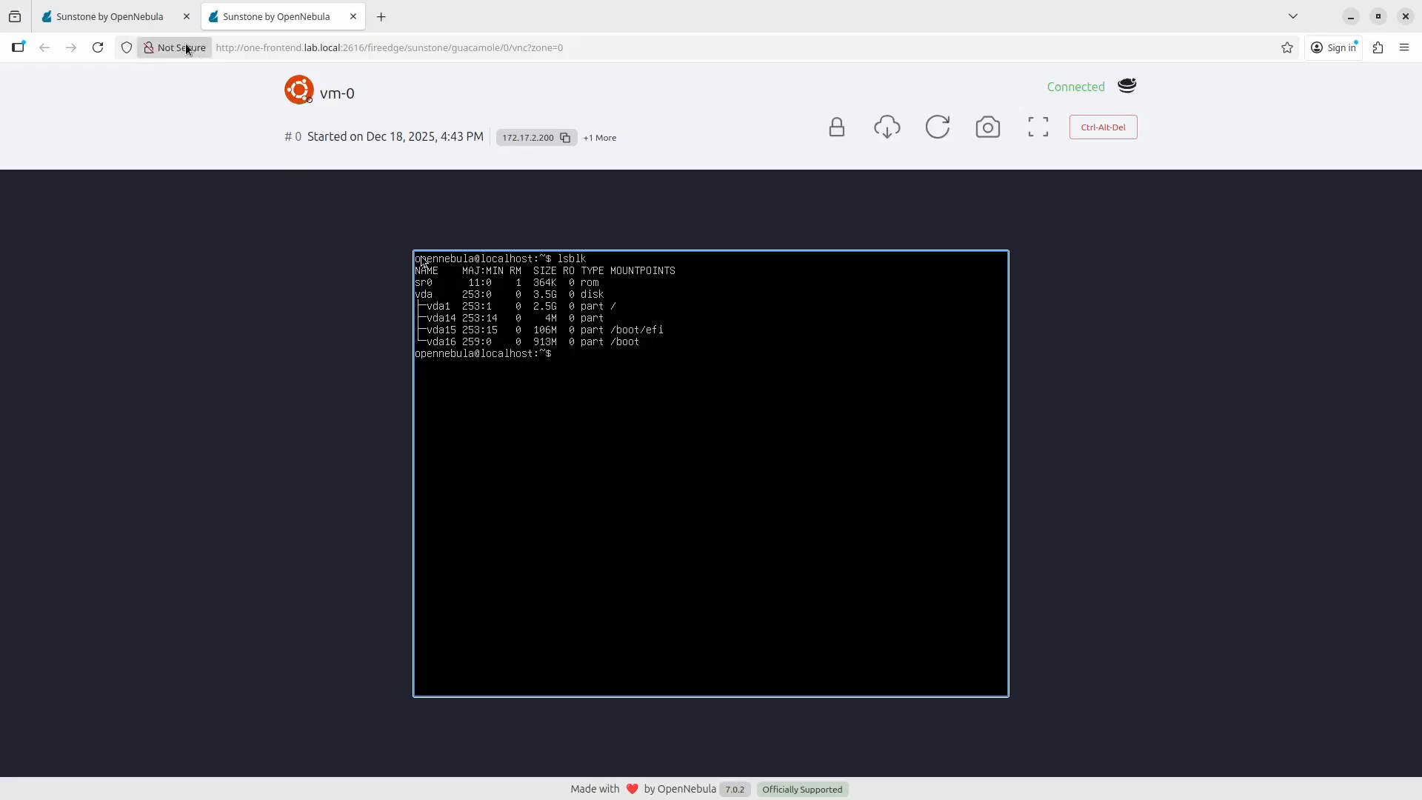
Resize the Ubuntu 24.04 disk of vm-0 to 10 GB from the VM's storage settings in Sunstone
{"action": "left_click", "coordinate": [169, 29]}
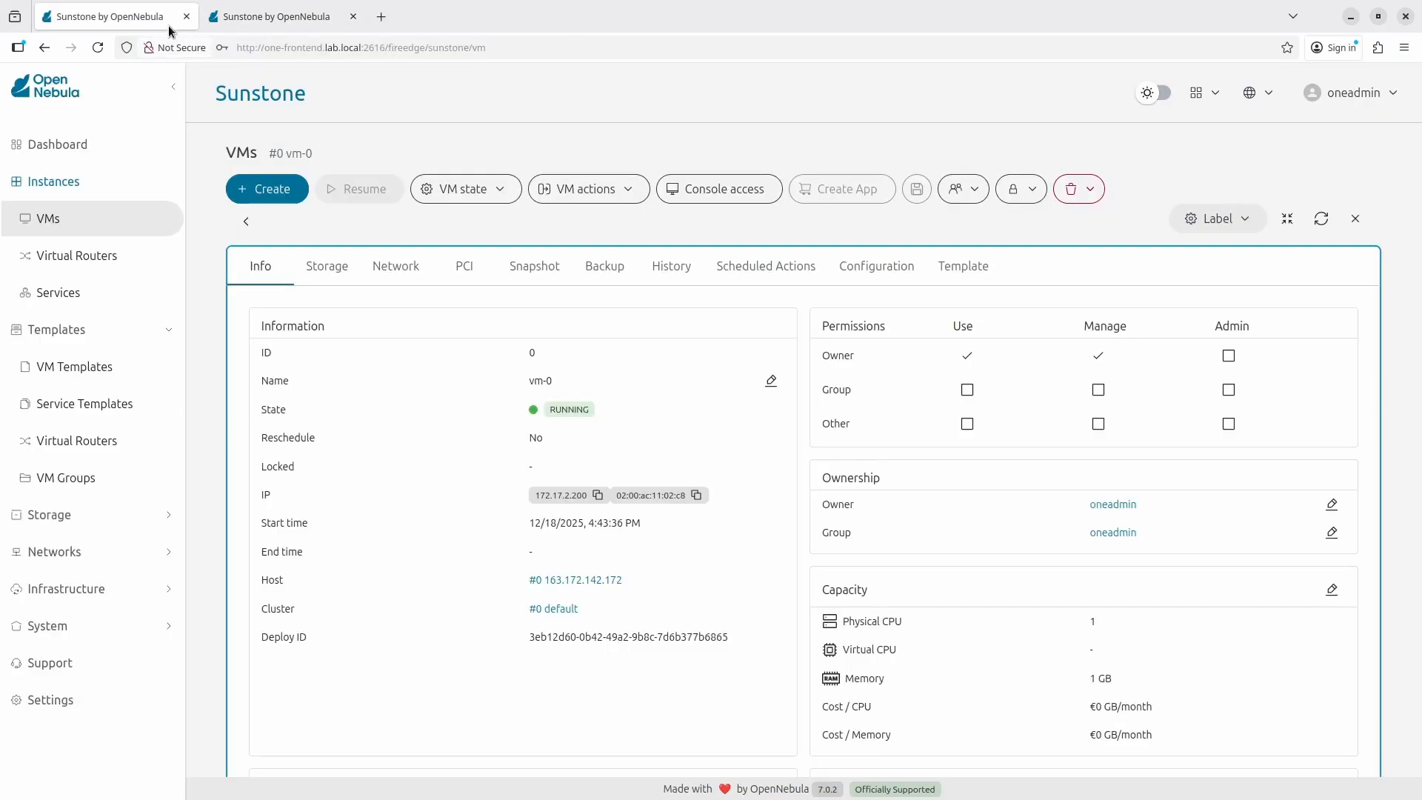
{"action": "left_click", "coordinate": [337, 269]}
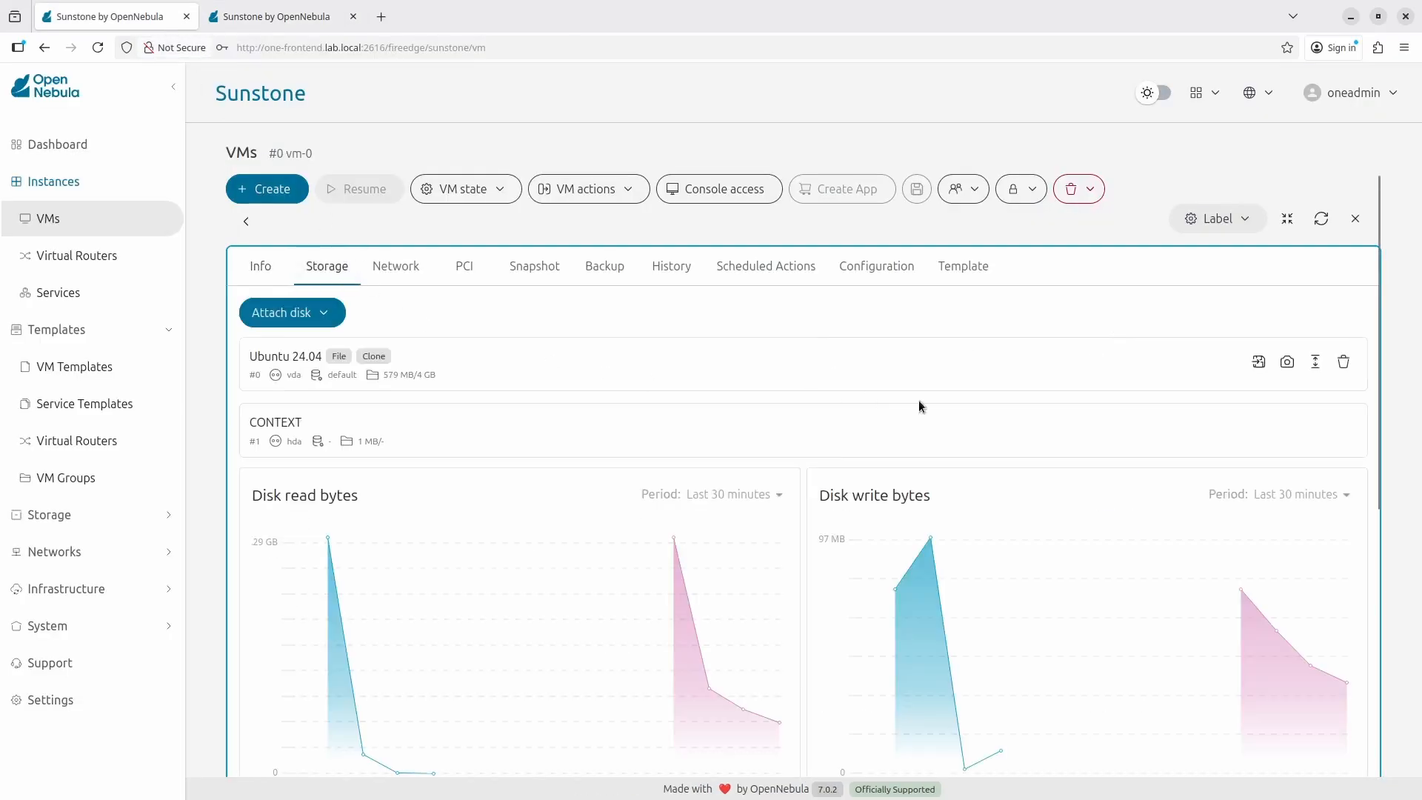
{"action": "left_click", "coordinate": [1315, 363]}
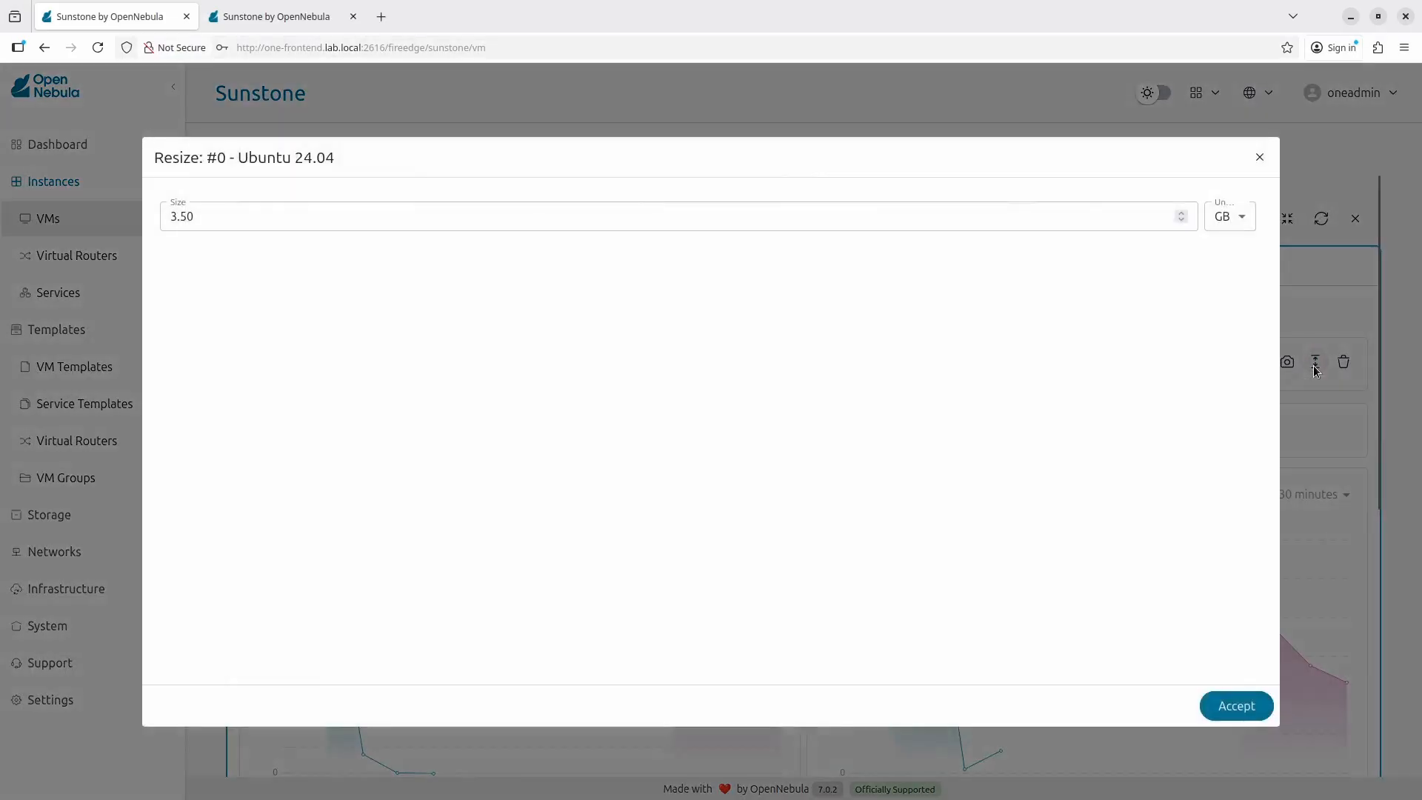
{"action": "left_click", "coordinate": [250, 220]}
{"action": "left_click_drag", "start_coordinate": [251, 219], "coordinate": [128, 215]}
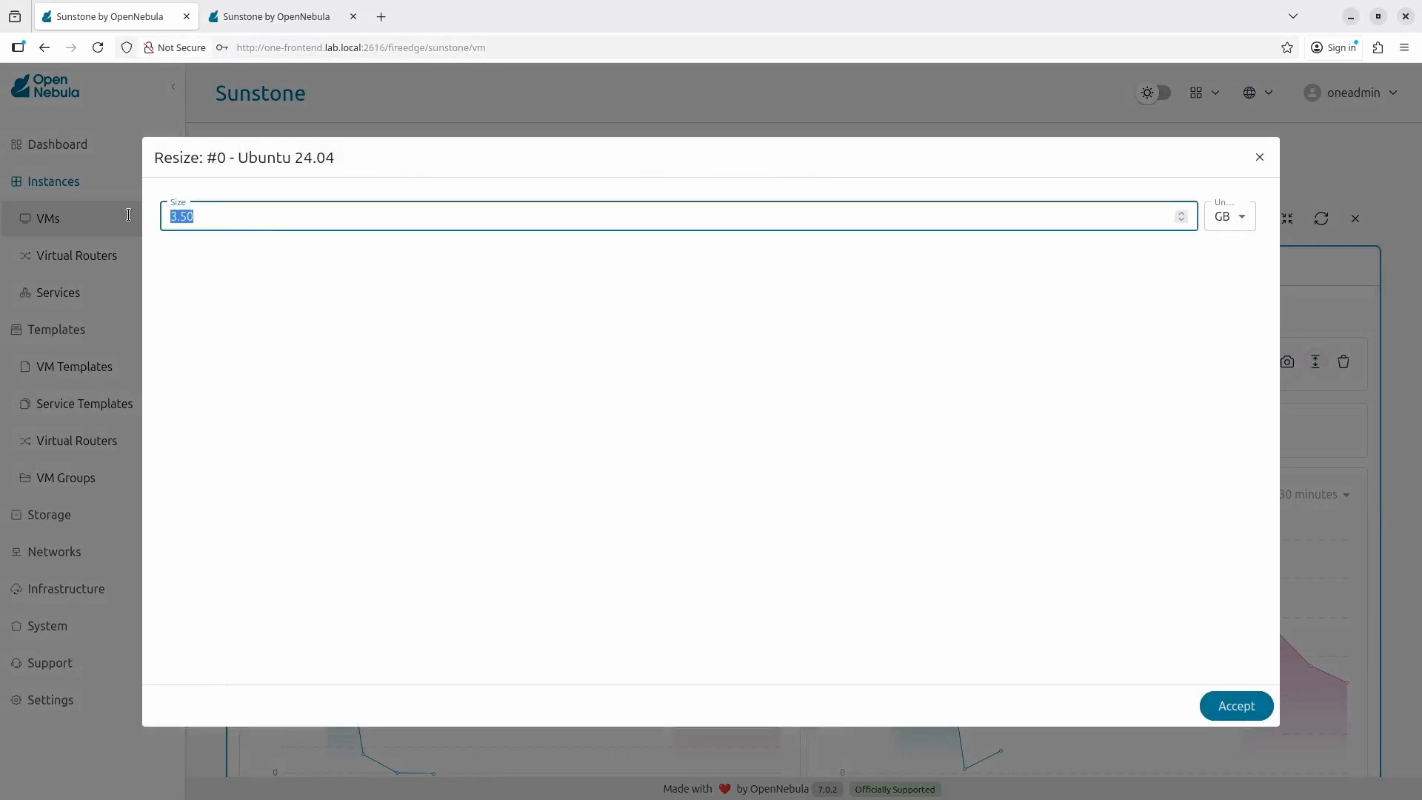
{"action": "type", "text": "10"}
{"action": "left_click", "coordinate": [339, 342]}
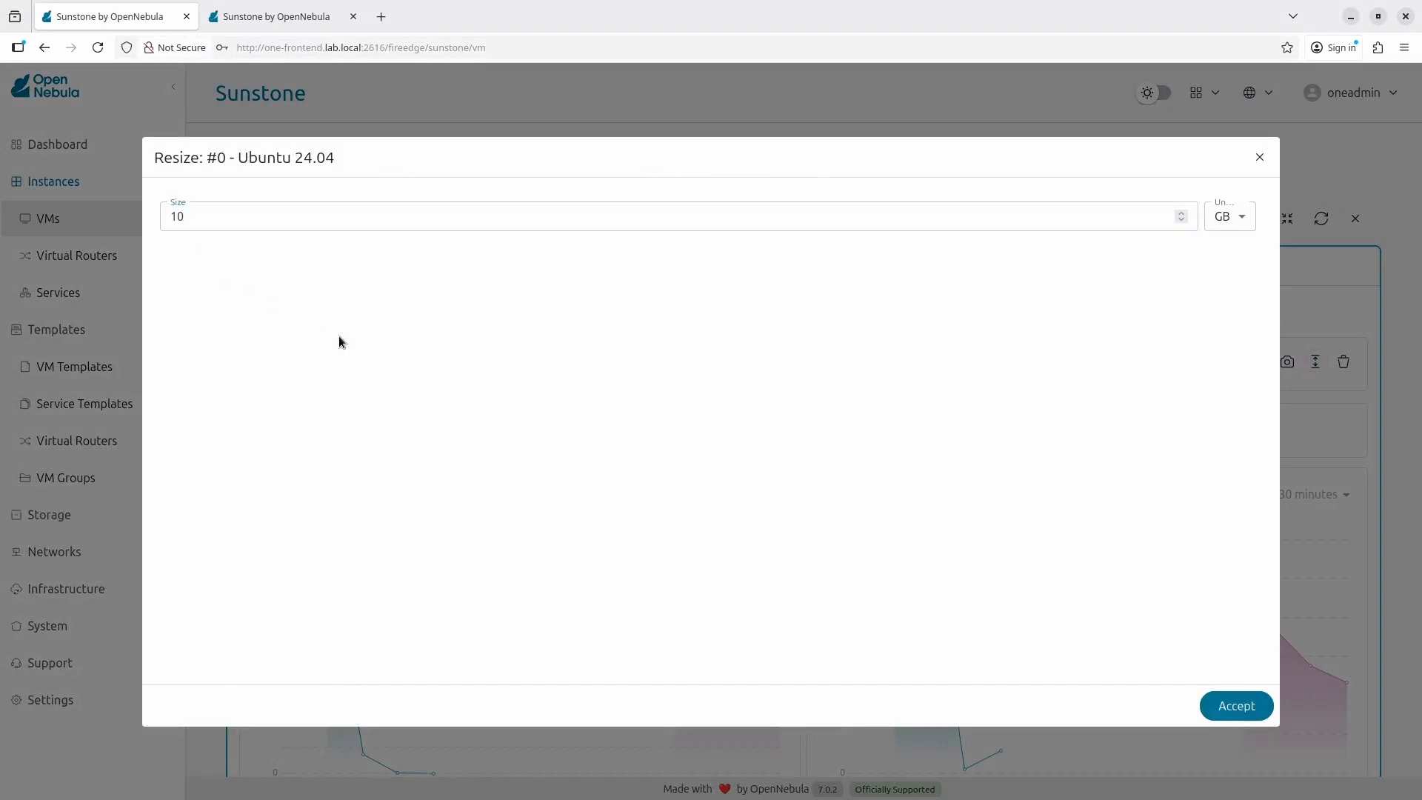
{"action": "left_click", "coordinate": [1237, 705]}
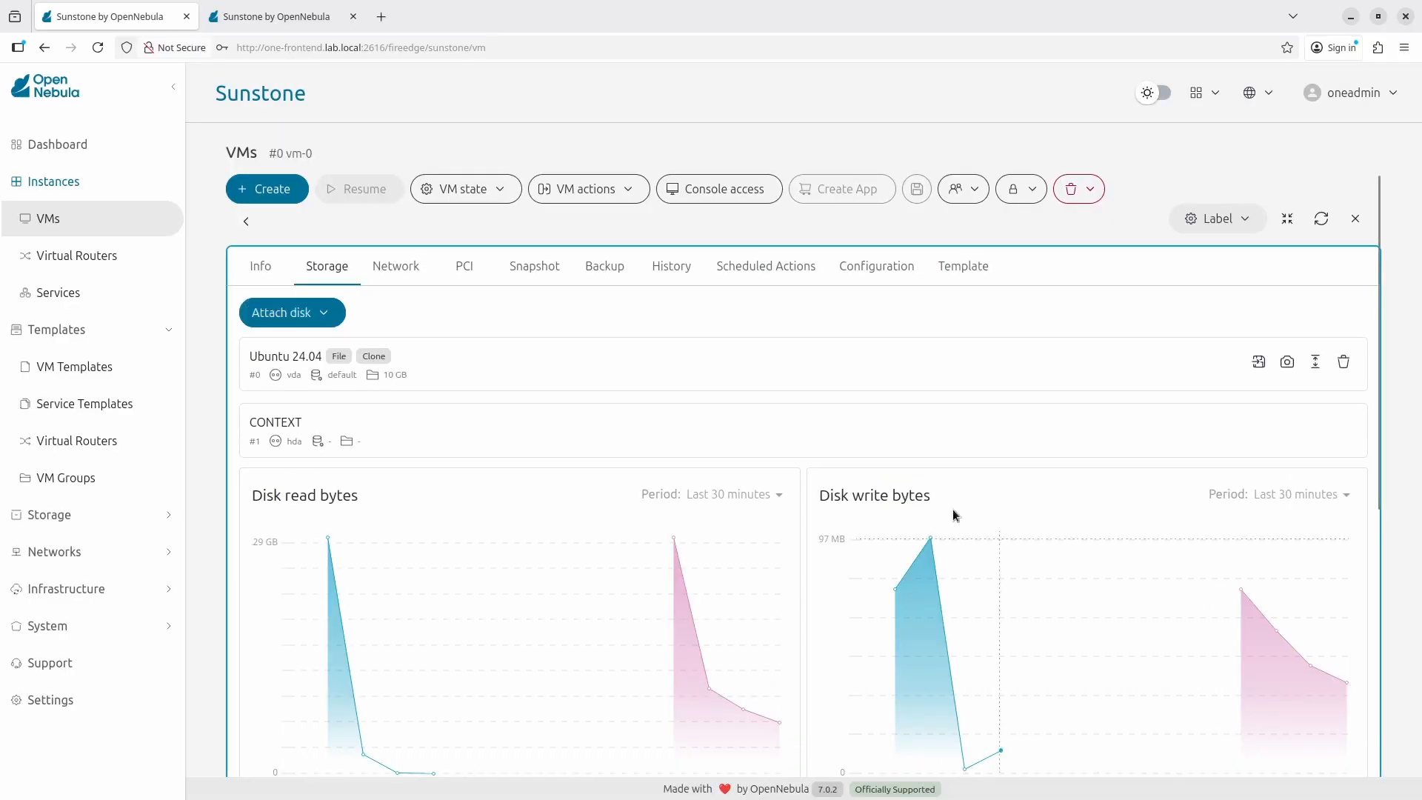
Return to the vm-0 console and rerun lsblk to check the resized disk
{"action": "left_click", "coordinate": [236, 26]}
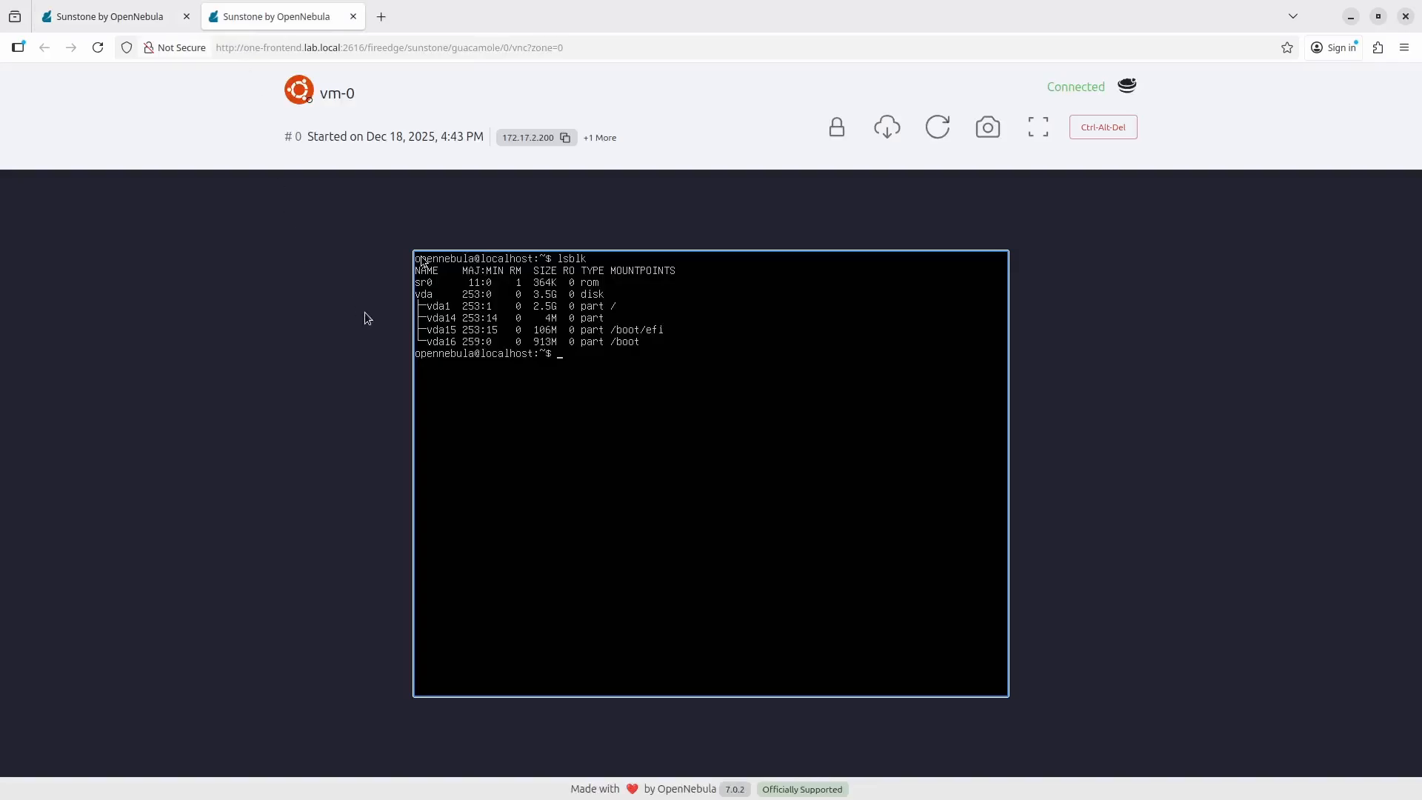
{"action": "key", "text": "Up"}
{"action": "key", "text": "Return"}
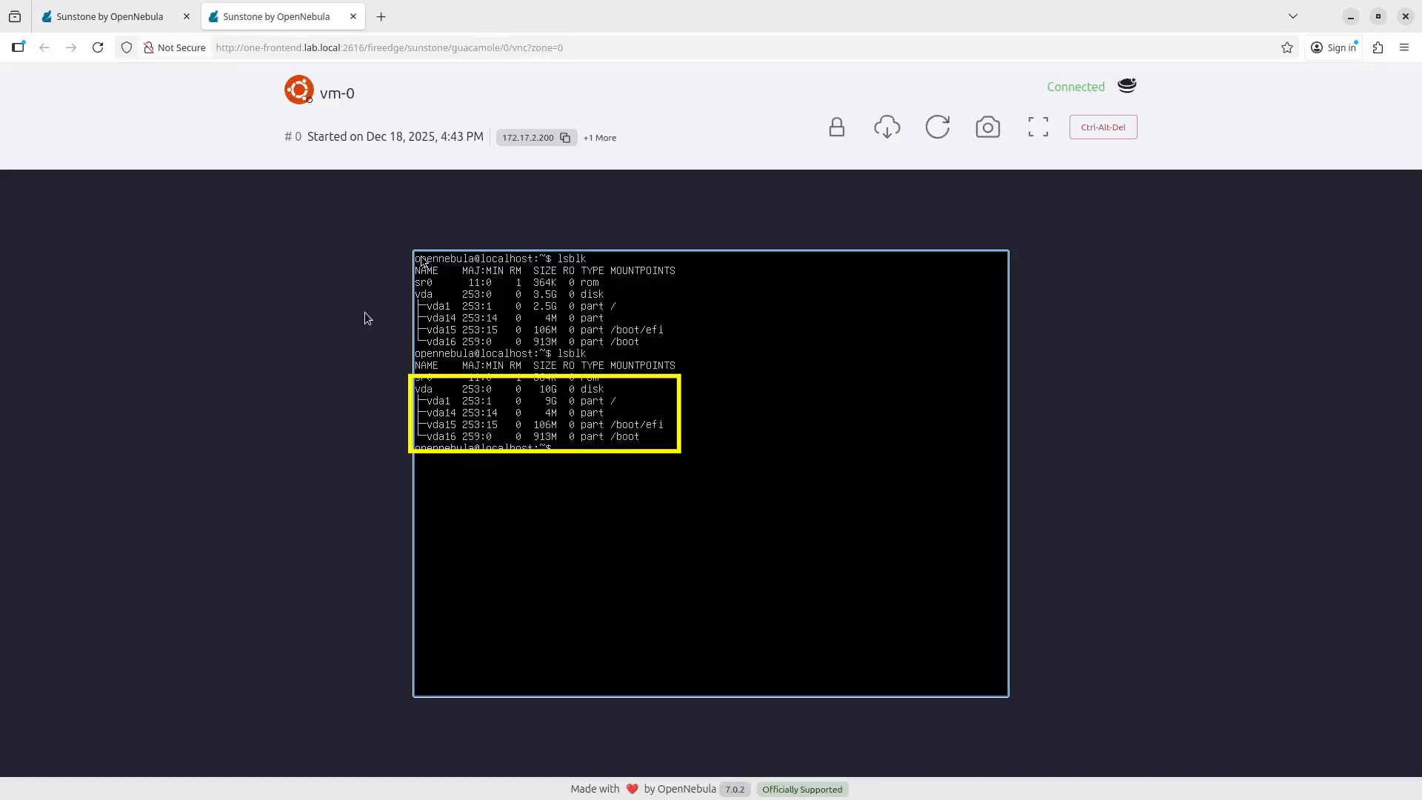
Attach the Datadisk datablock image to vm-0 as an additional image disk, keeping the default advanced options
{"action": "left_click", "coordinate": [347, 320]}
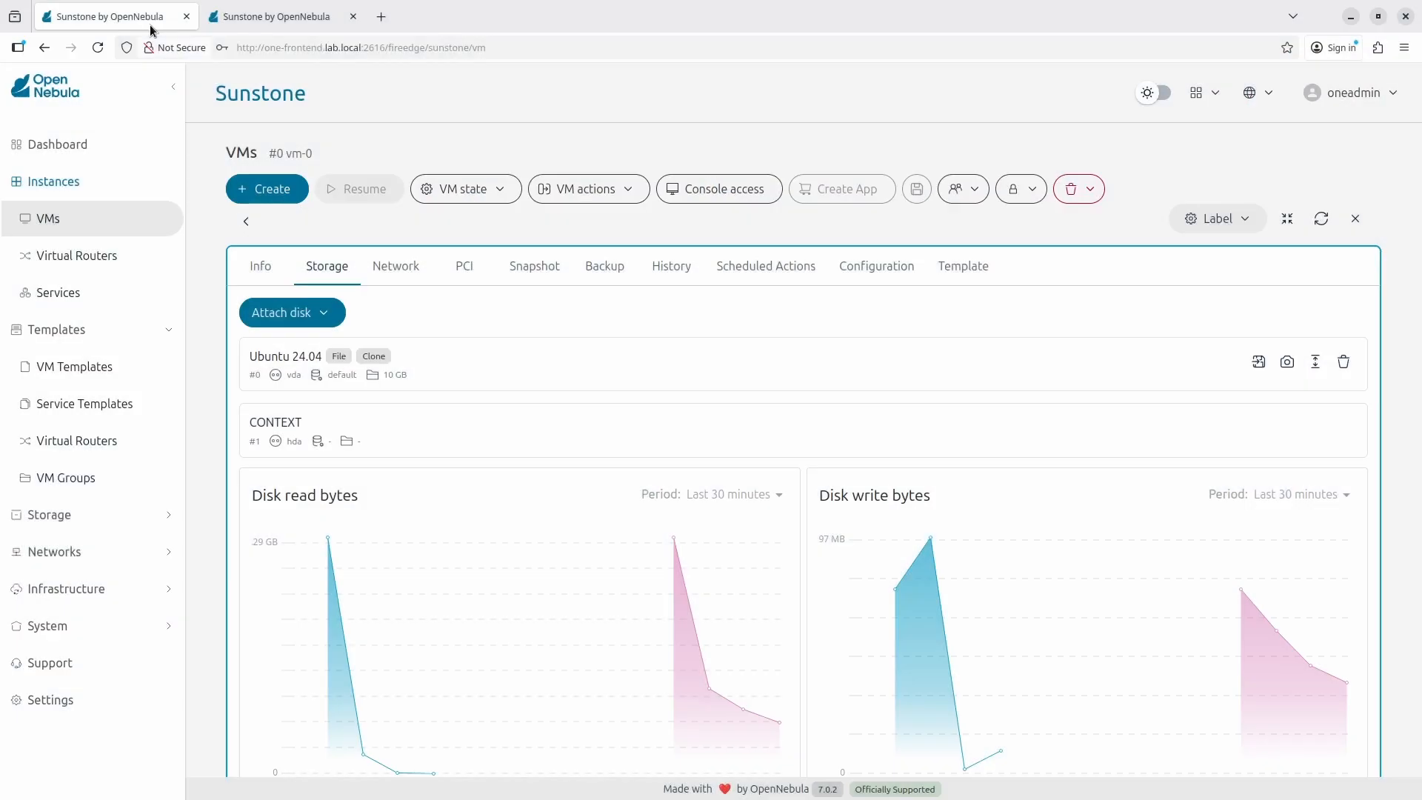
{"action": "left_click", "coordinate": [324, 314]}
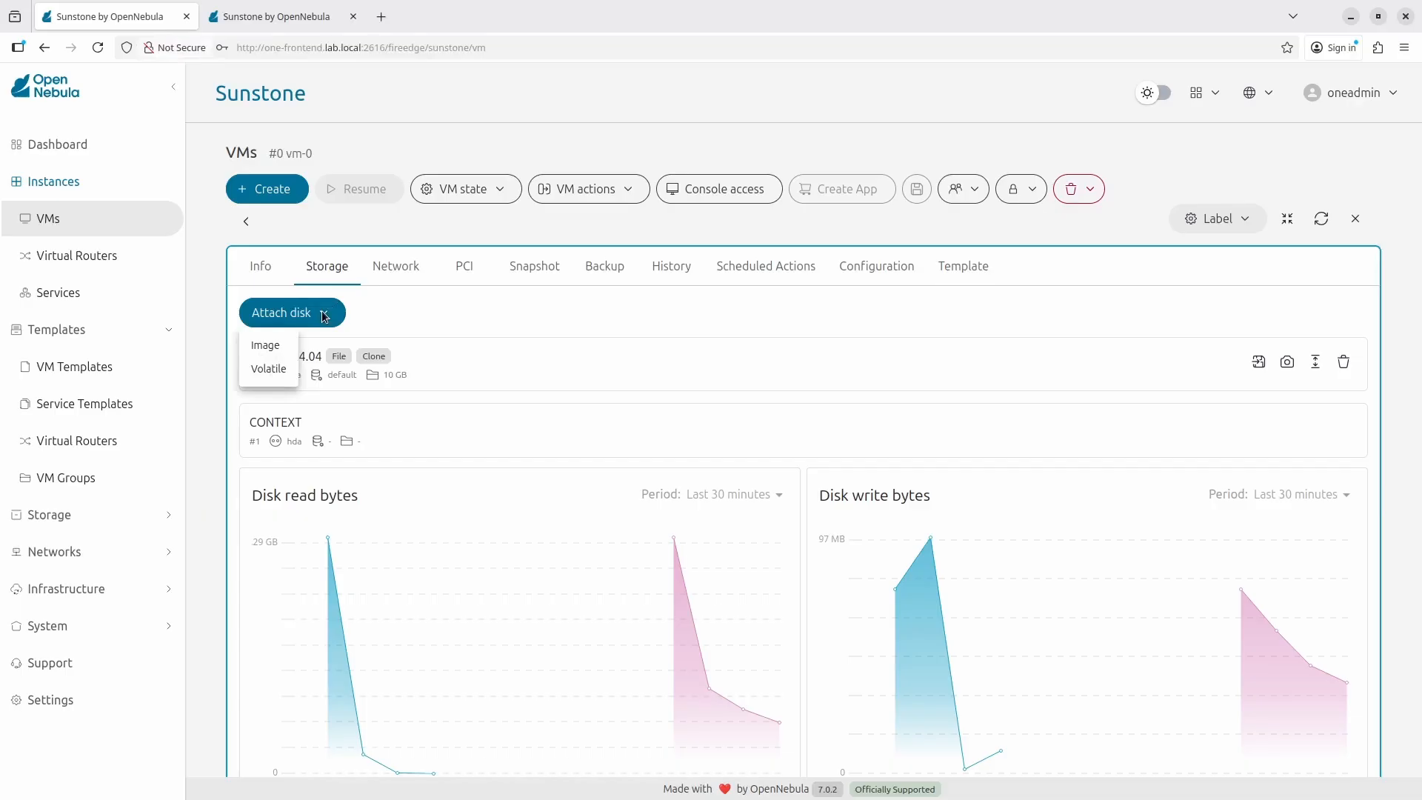
{"action": "left_click", "coordinate": [266, 351]}
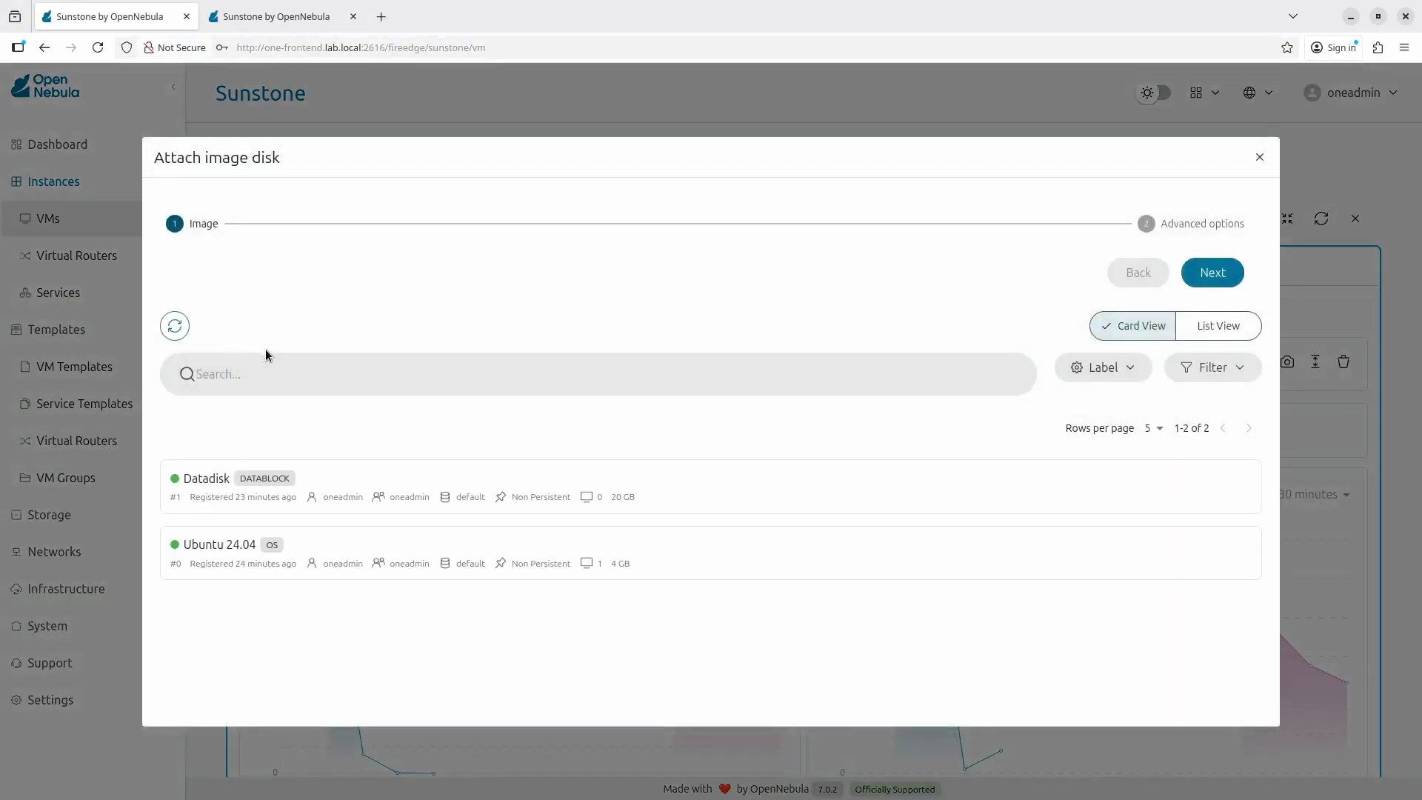
{"action": "left_click", "coordinate": [326, 472]}
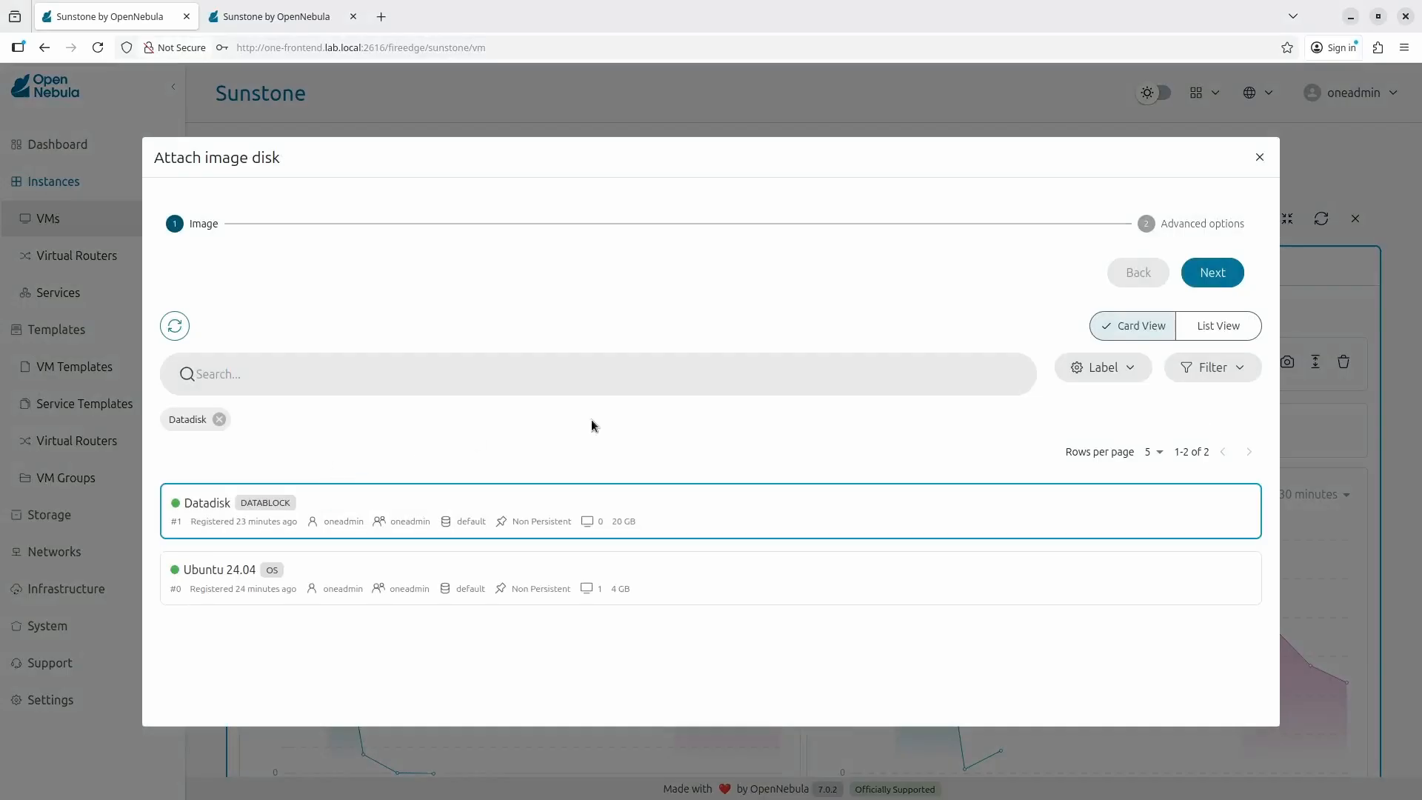
{"action": "left_click", "coordinate": [1205, 279]}
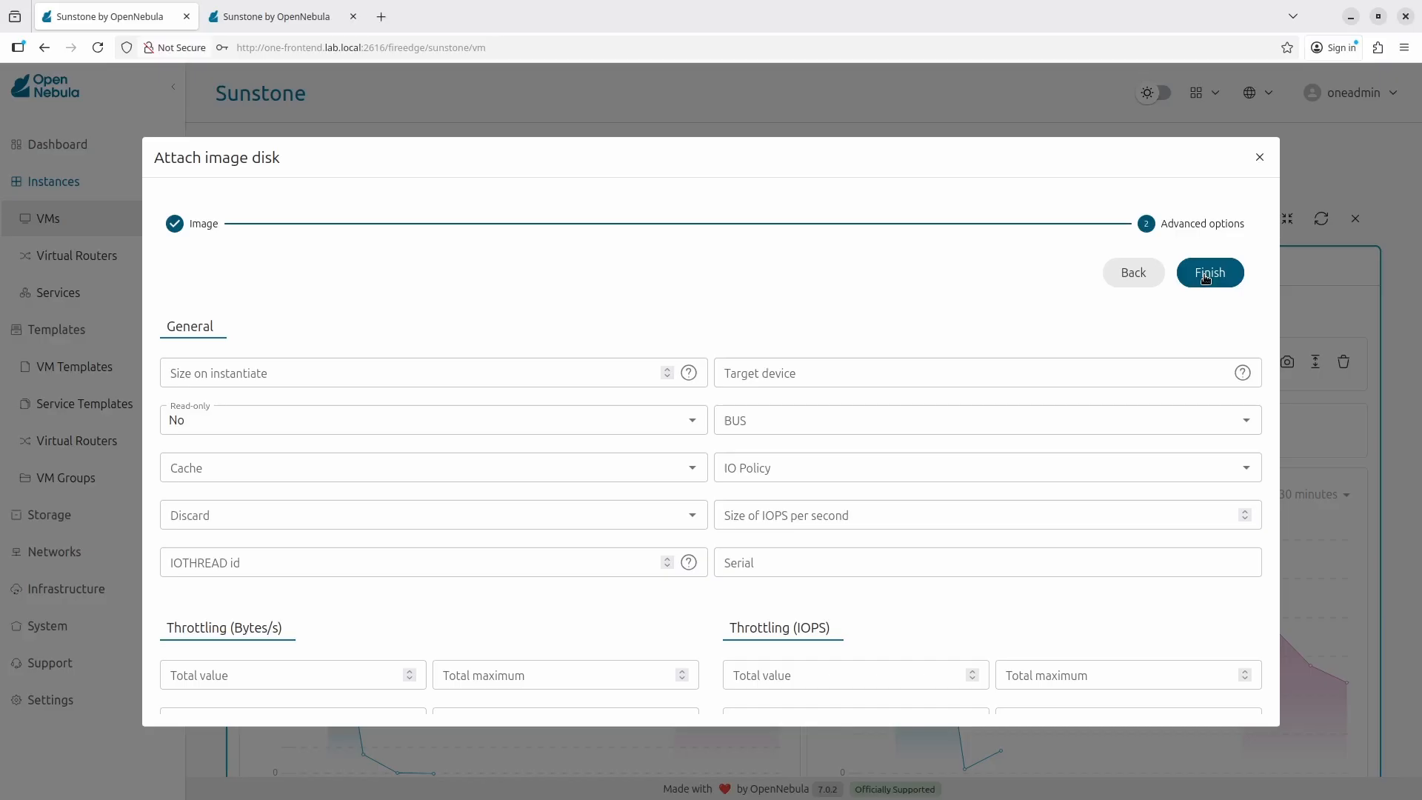
{"action": "left_click", "coordinate": [1205, 277]}
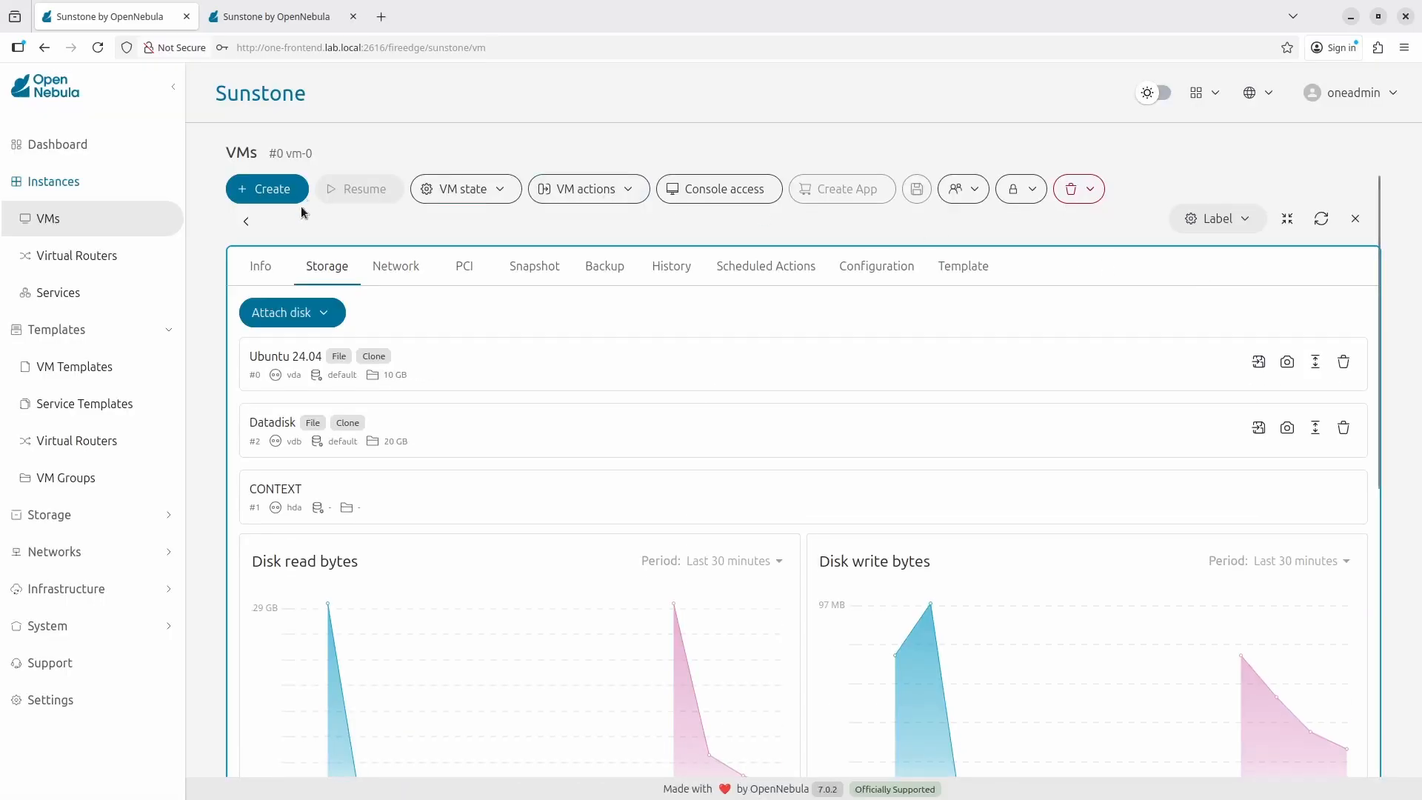
Review the storage list of vm-0 and run lsblk again in the console to check for the attached disk
{"action": "left_click", "coordinate": [261, 267]}
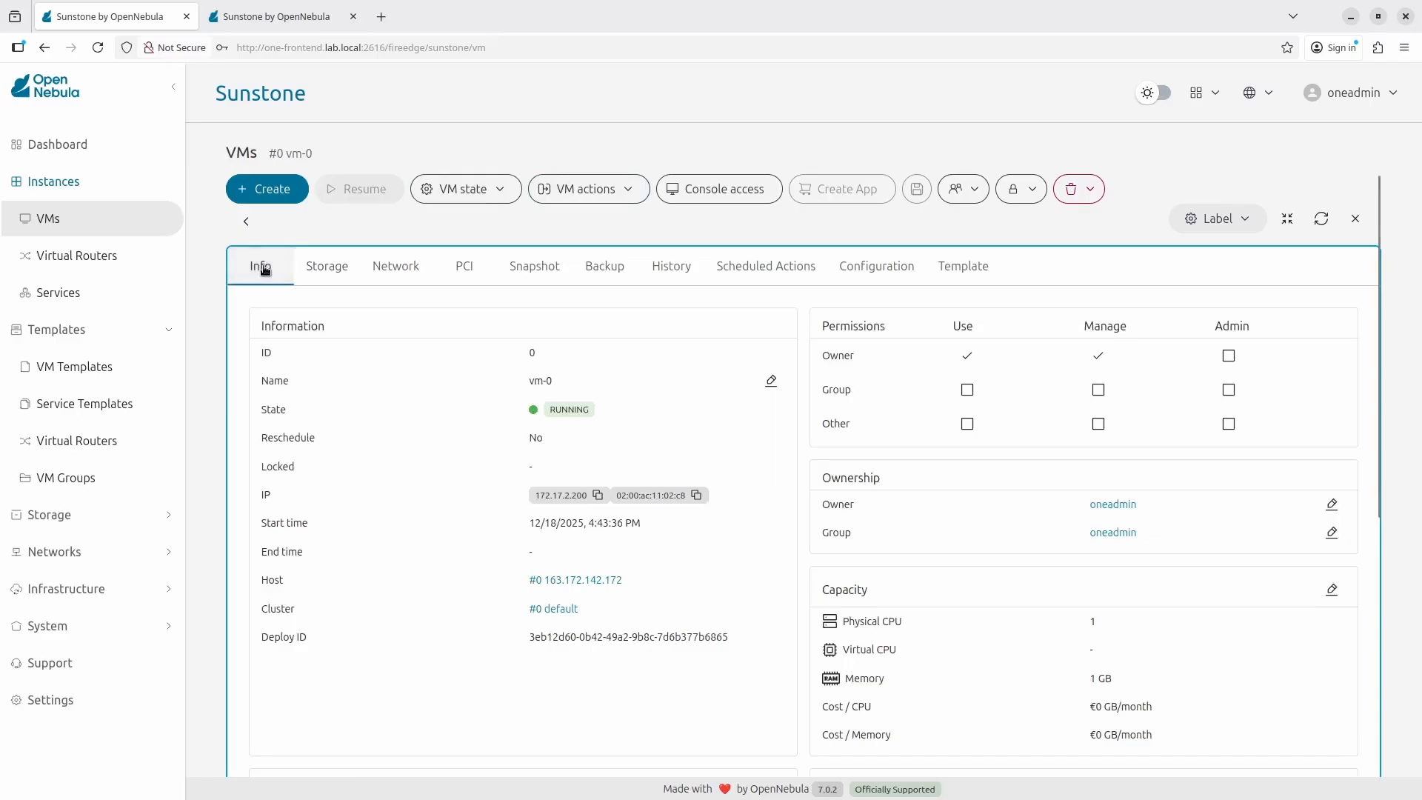
{"action": "left_click", "coordinate": [327, 263]}
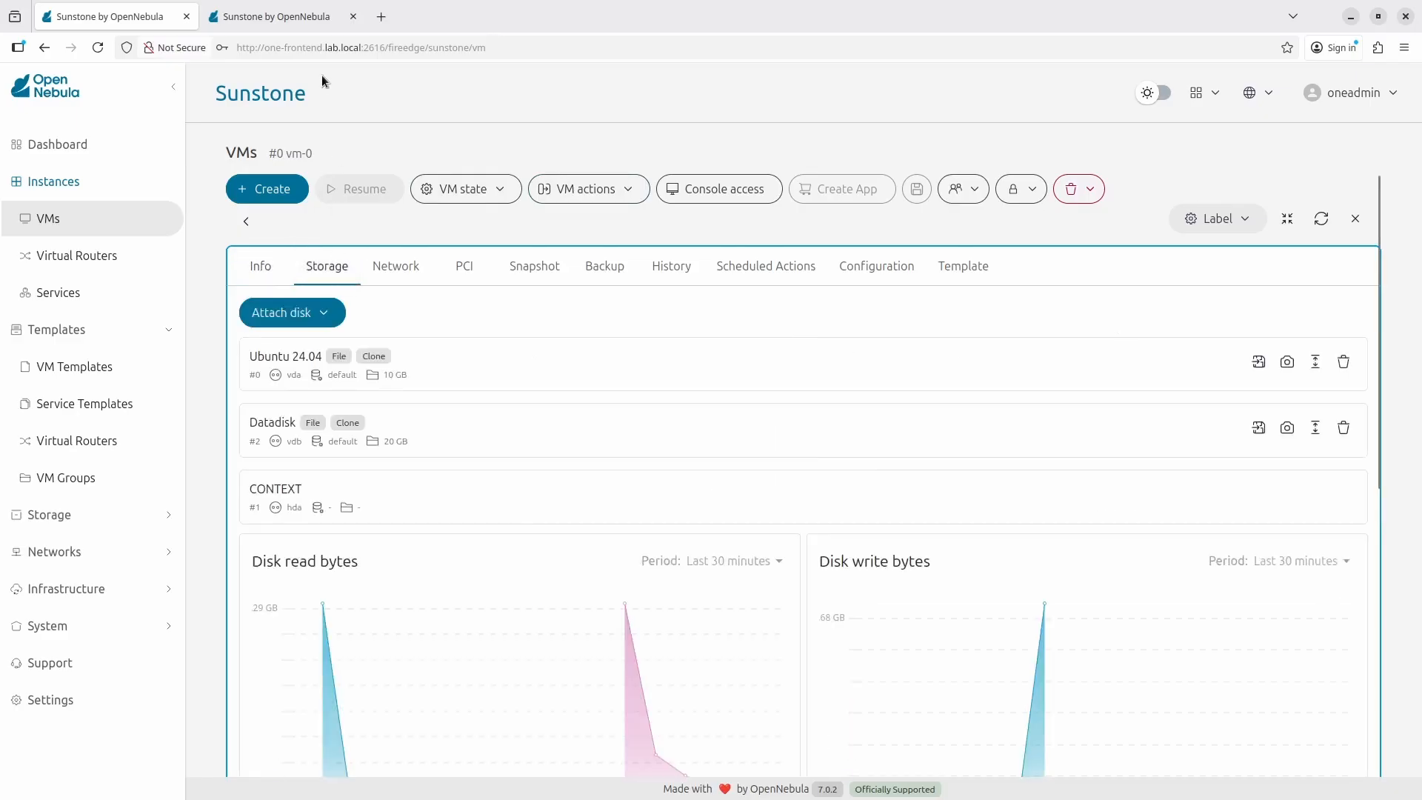
{"action": "left_click", "coordinate": [307, 16]}
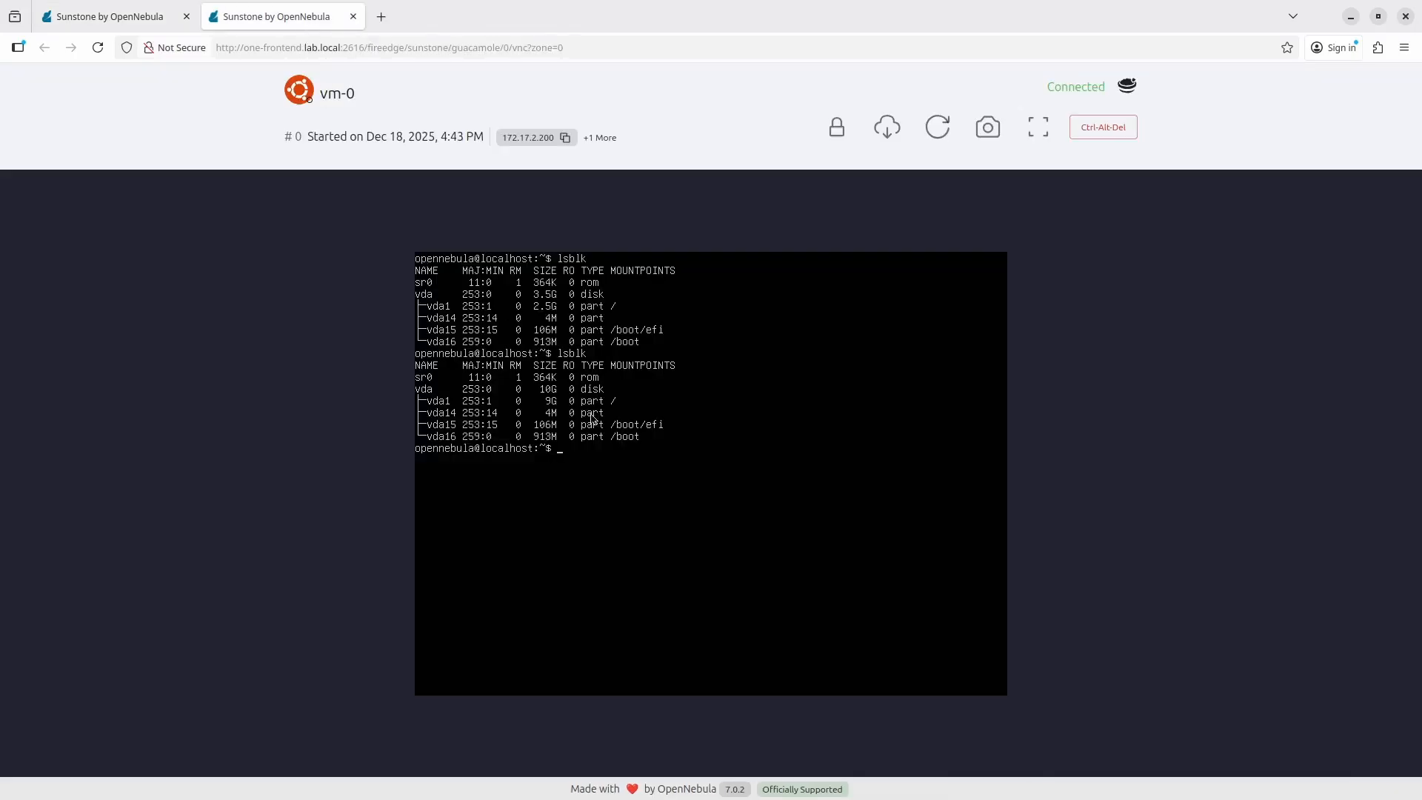
{"action": "left_click", "coordinate": [674, 489]}
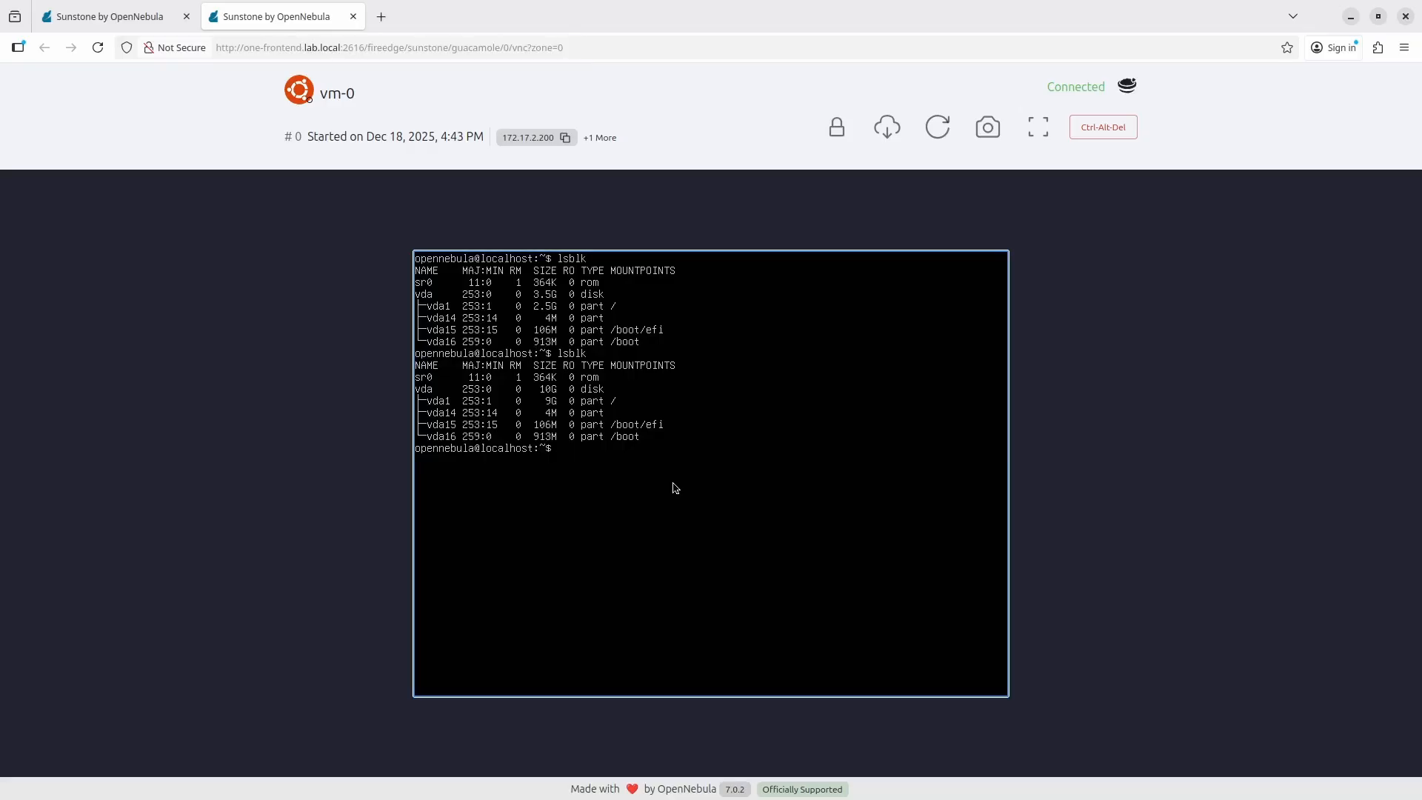
{"action": "key", "text": "Up"}
{"action": "key", "text": "Return"}
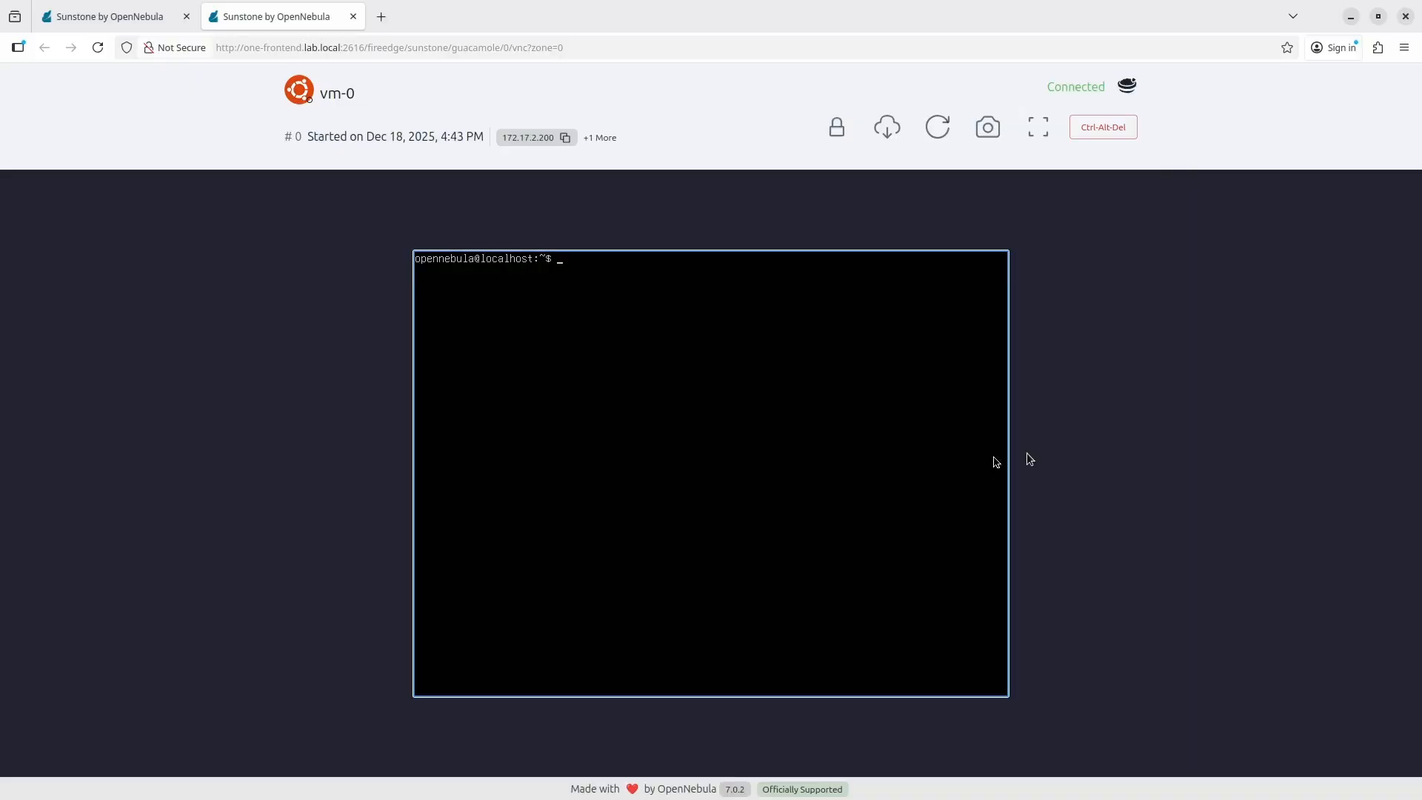
List the VM's network interfaces by running ip a in the console
{"action": "key", "text": "Return"}
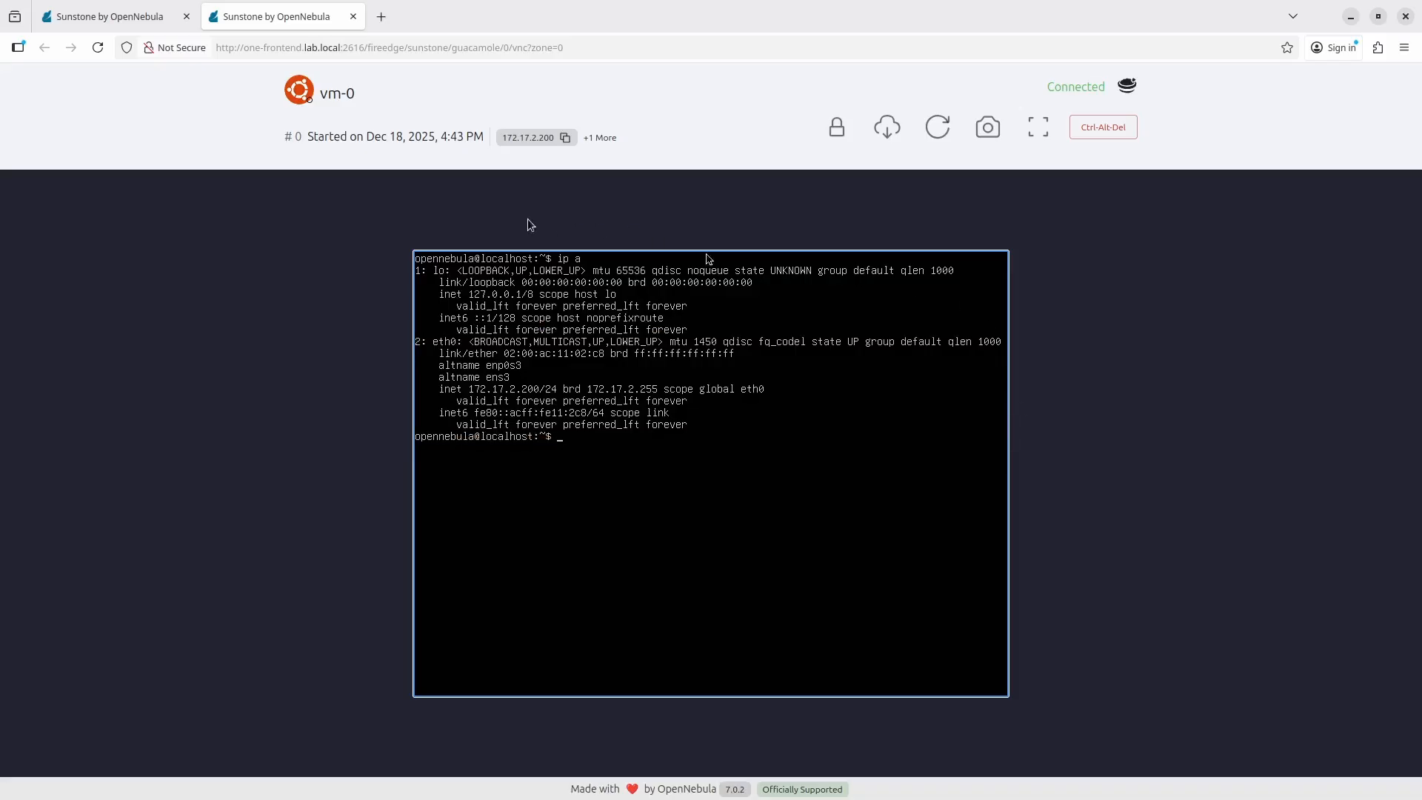
Attach a new emulated NIC on the evpn1 network to vm-0, leaving the network value and QoS overrides empty
{"action": "left_click", "coordinate": [133, 23]}
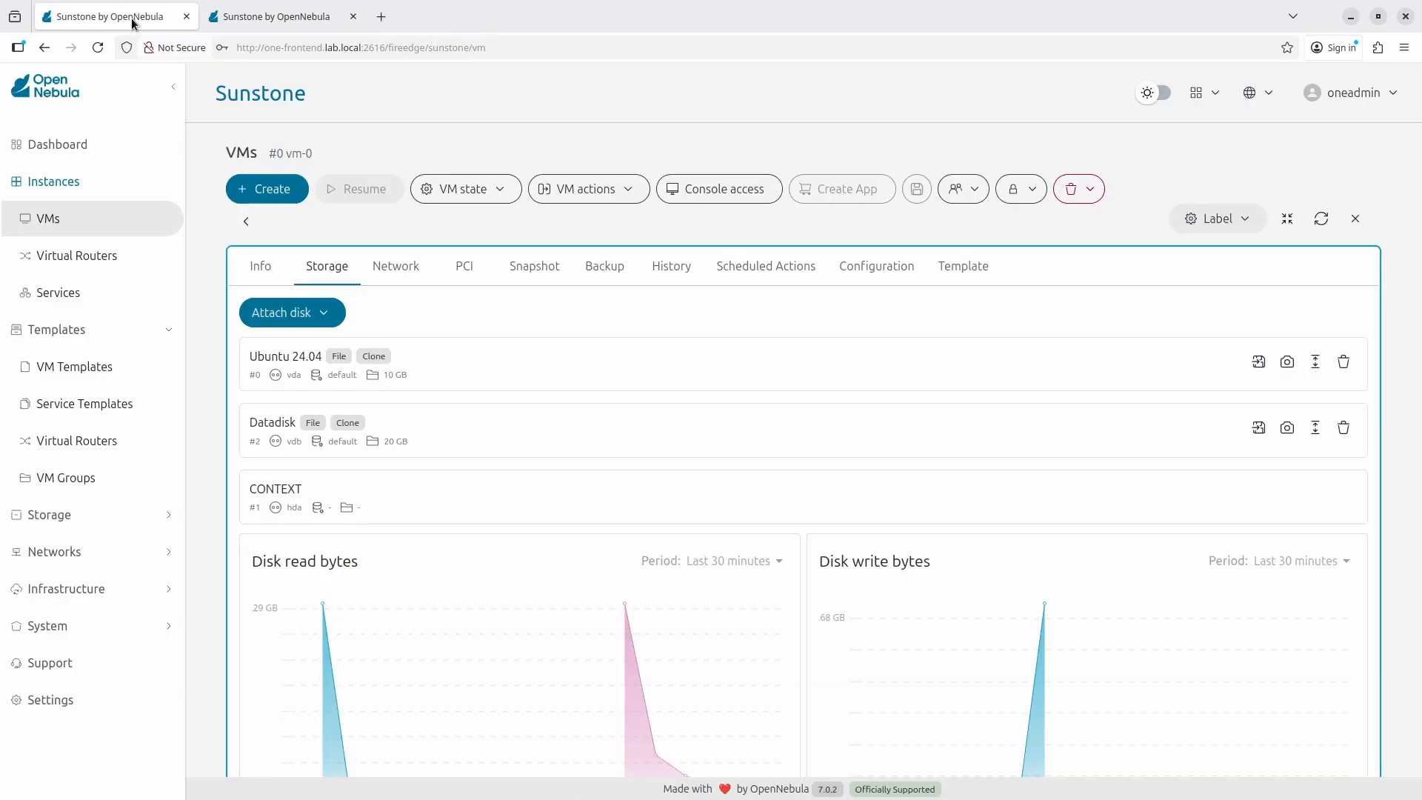
{"action": "left_click", "coordinate": [263, 266]}
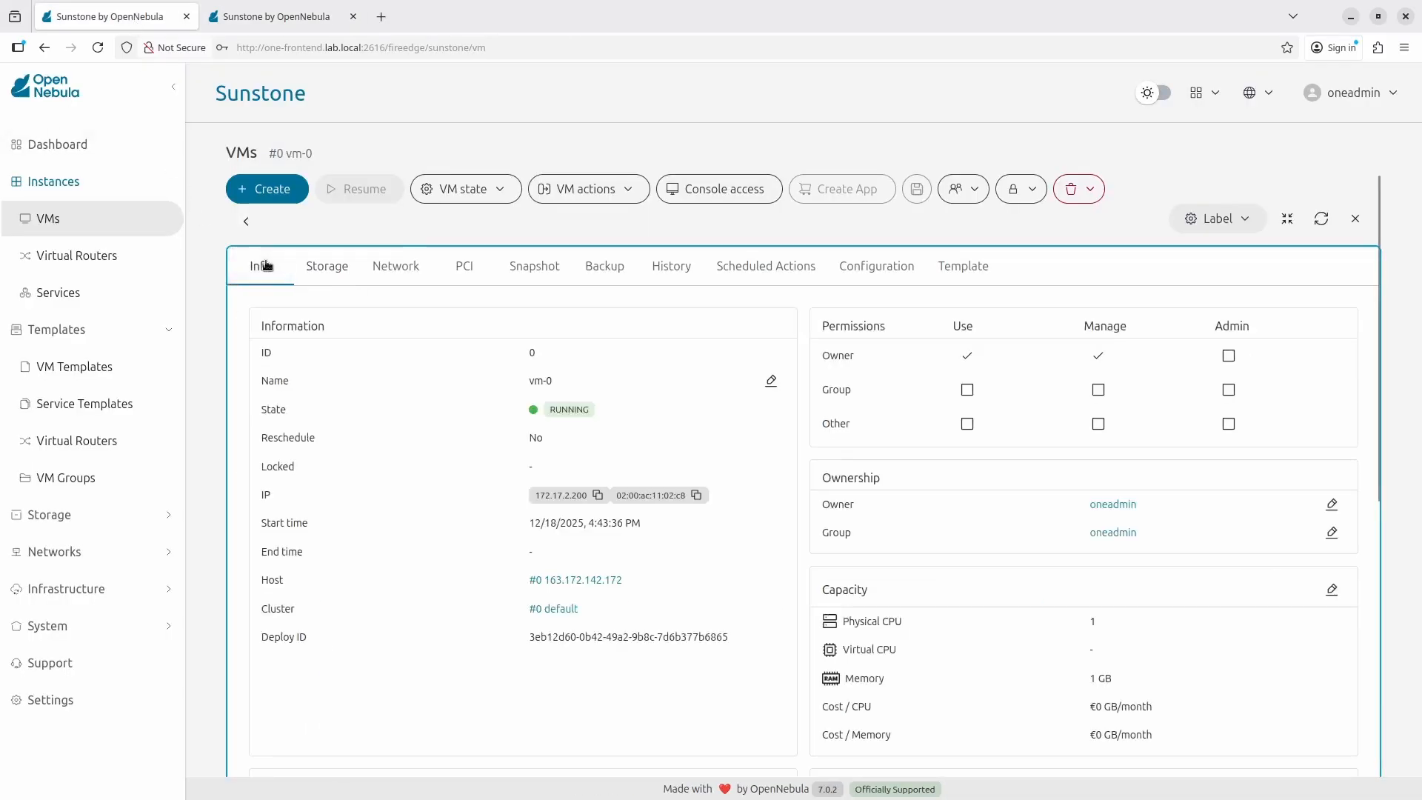
{"action": "left_click", "coordinate": [404, 278]}
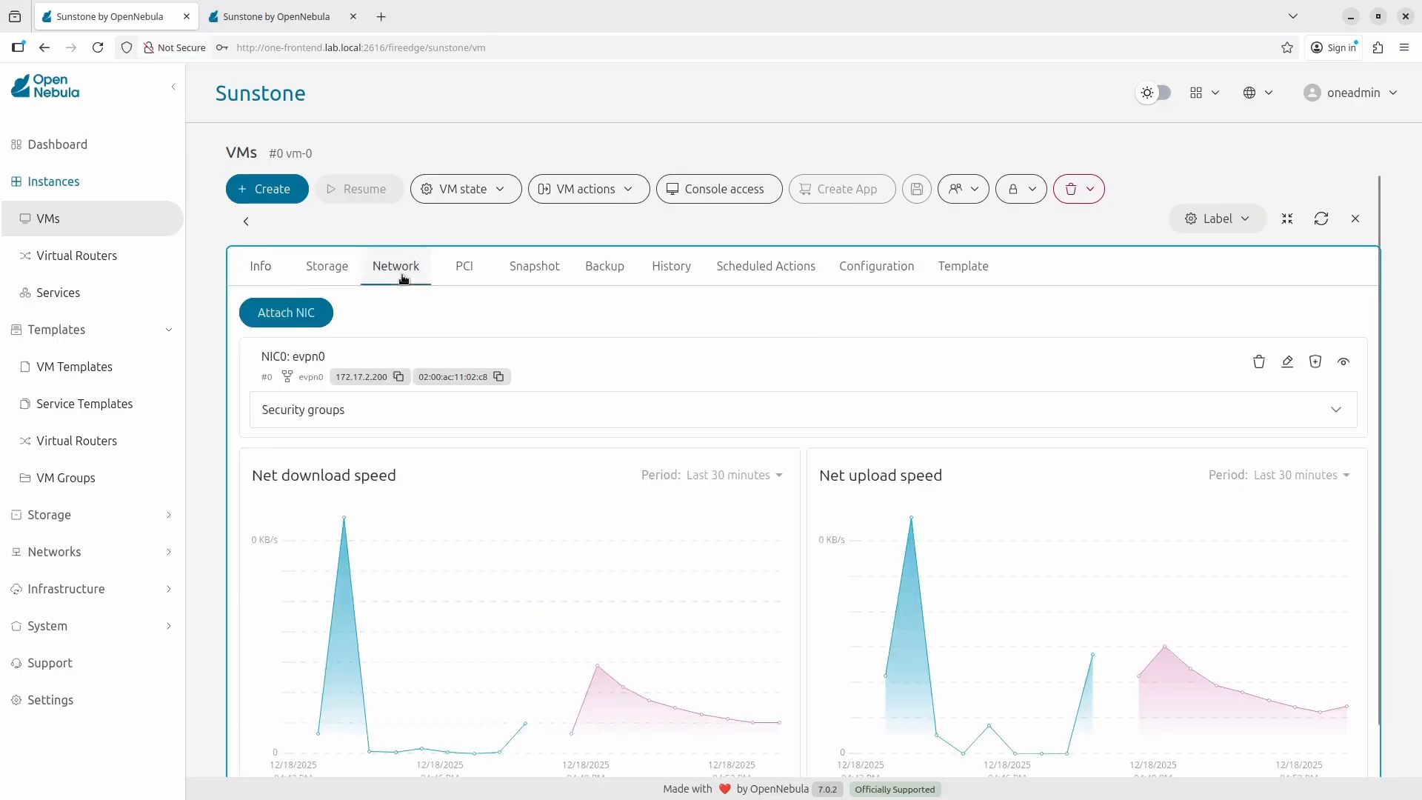
{"action": "left_click", "coordinate": [311, 311]}
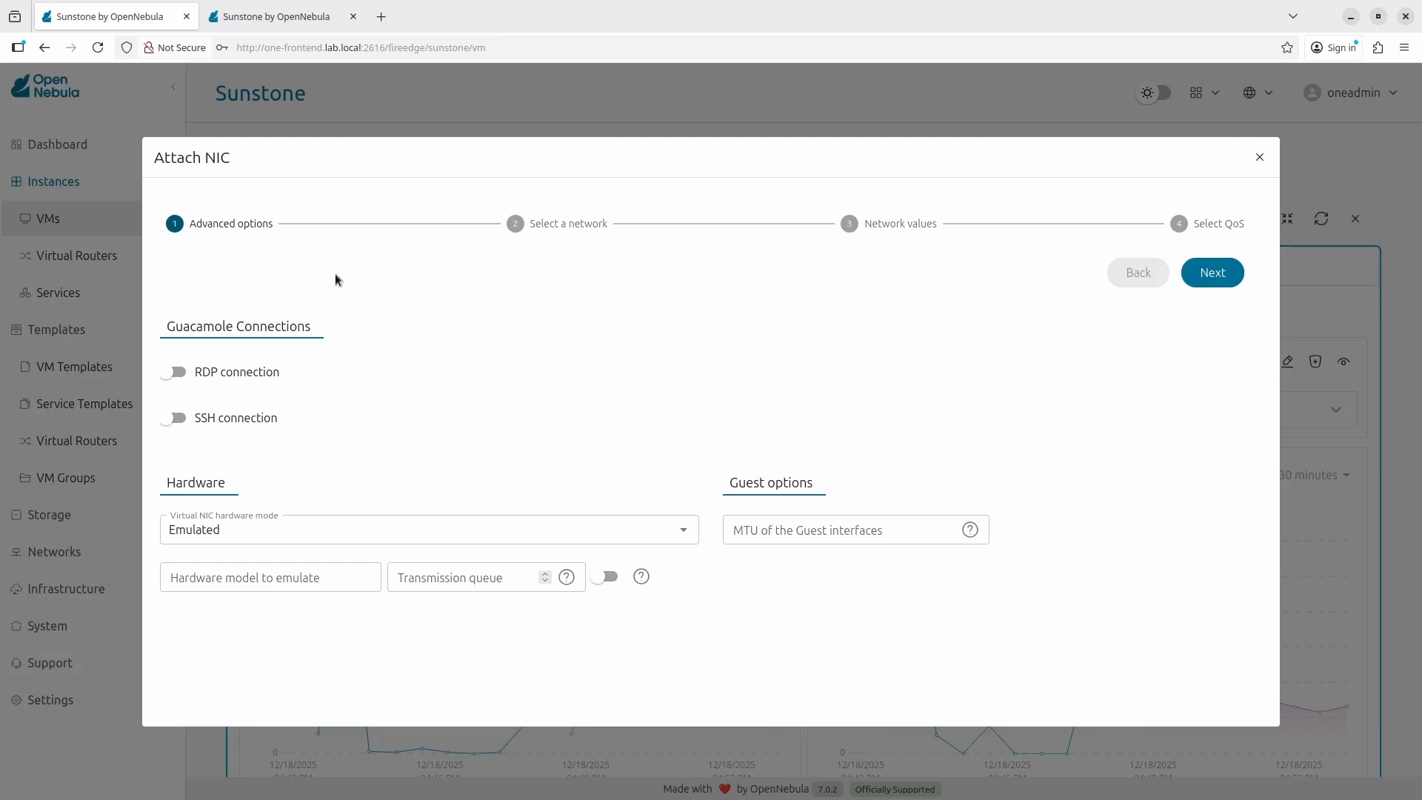
{"action": "left_click", "coordinate": [521, 234]}
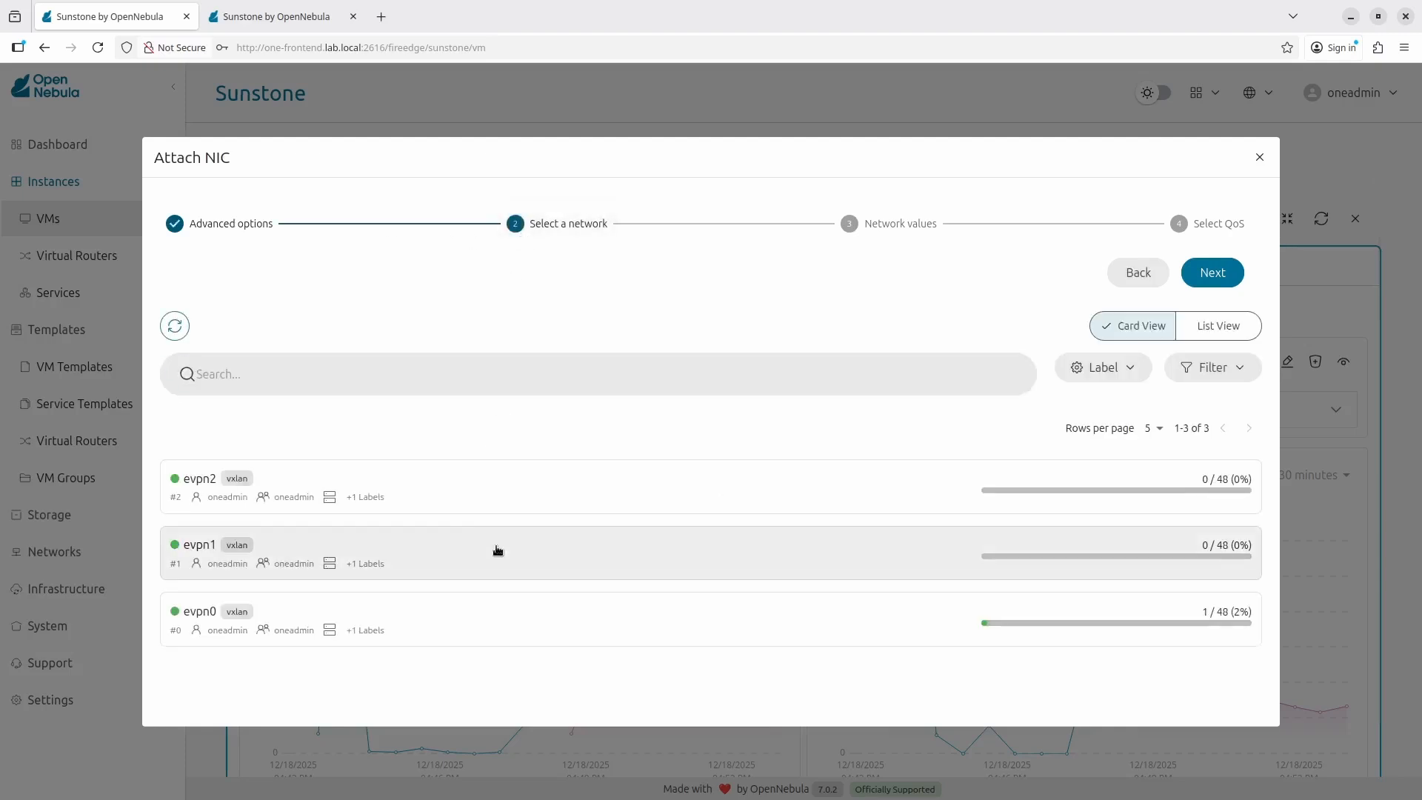
{"action": "left_click", "coordinate": [496, 548]}
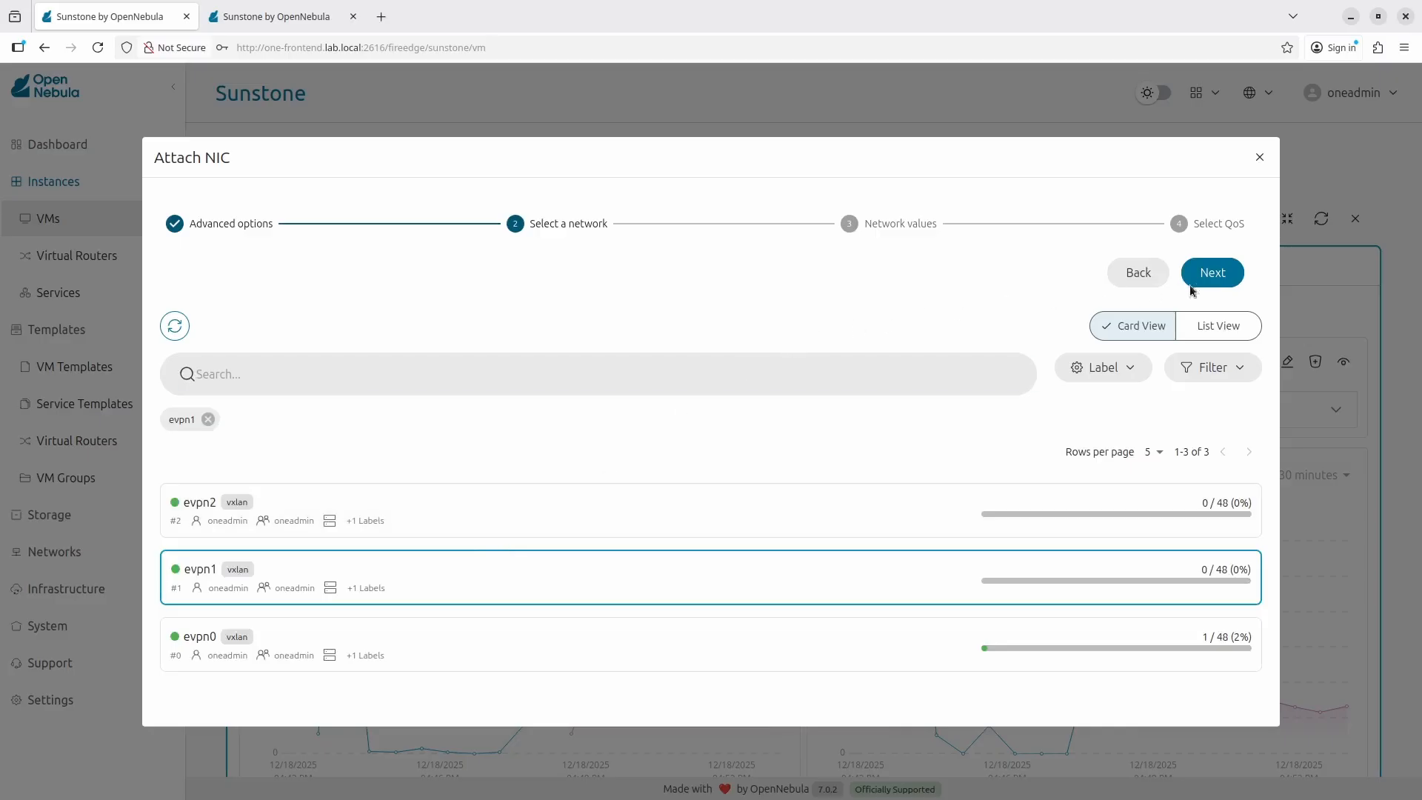
{"action": "left_click", "coordinate": [1221, 281]}
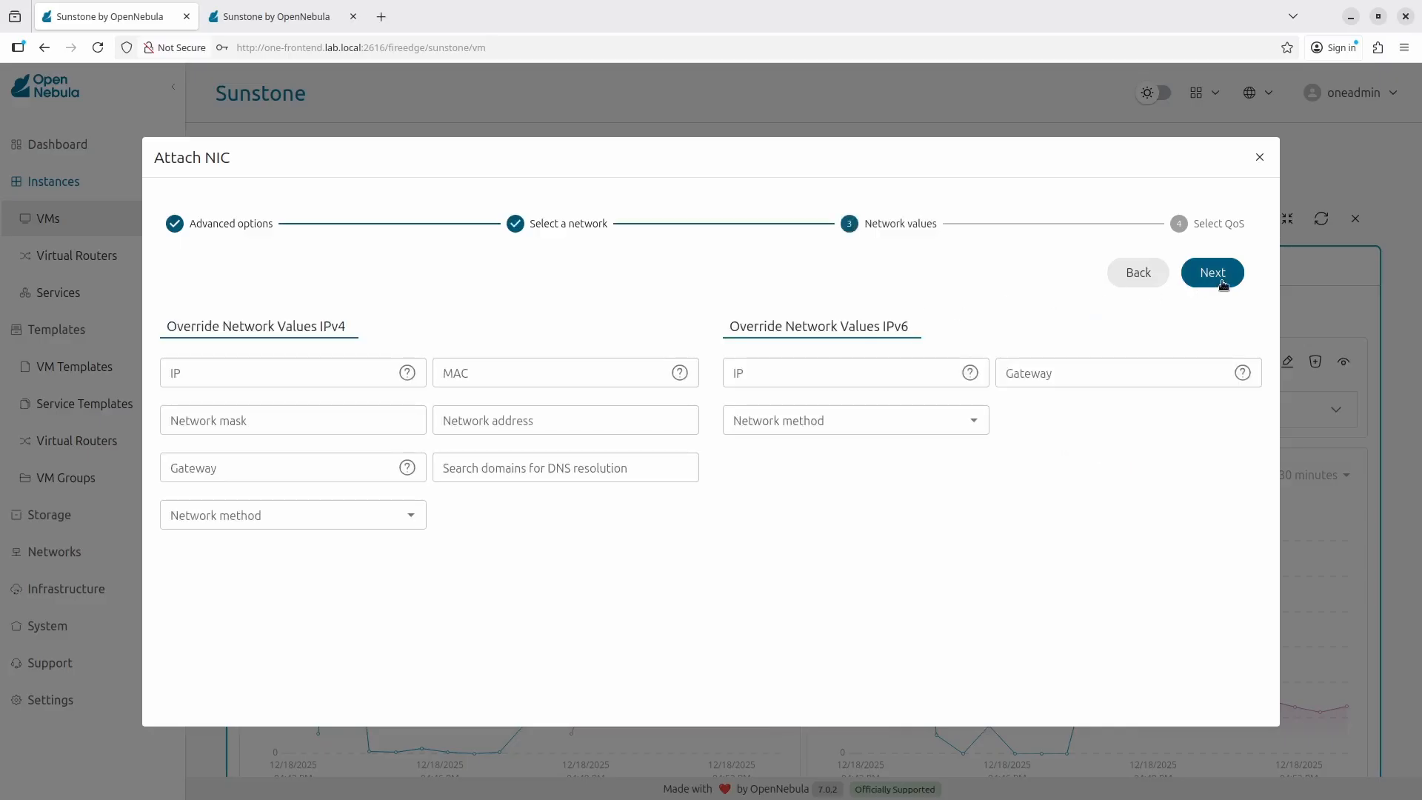
{"action": "left_click", "coordinate": [1222, 282]}
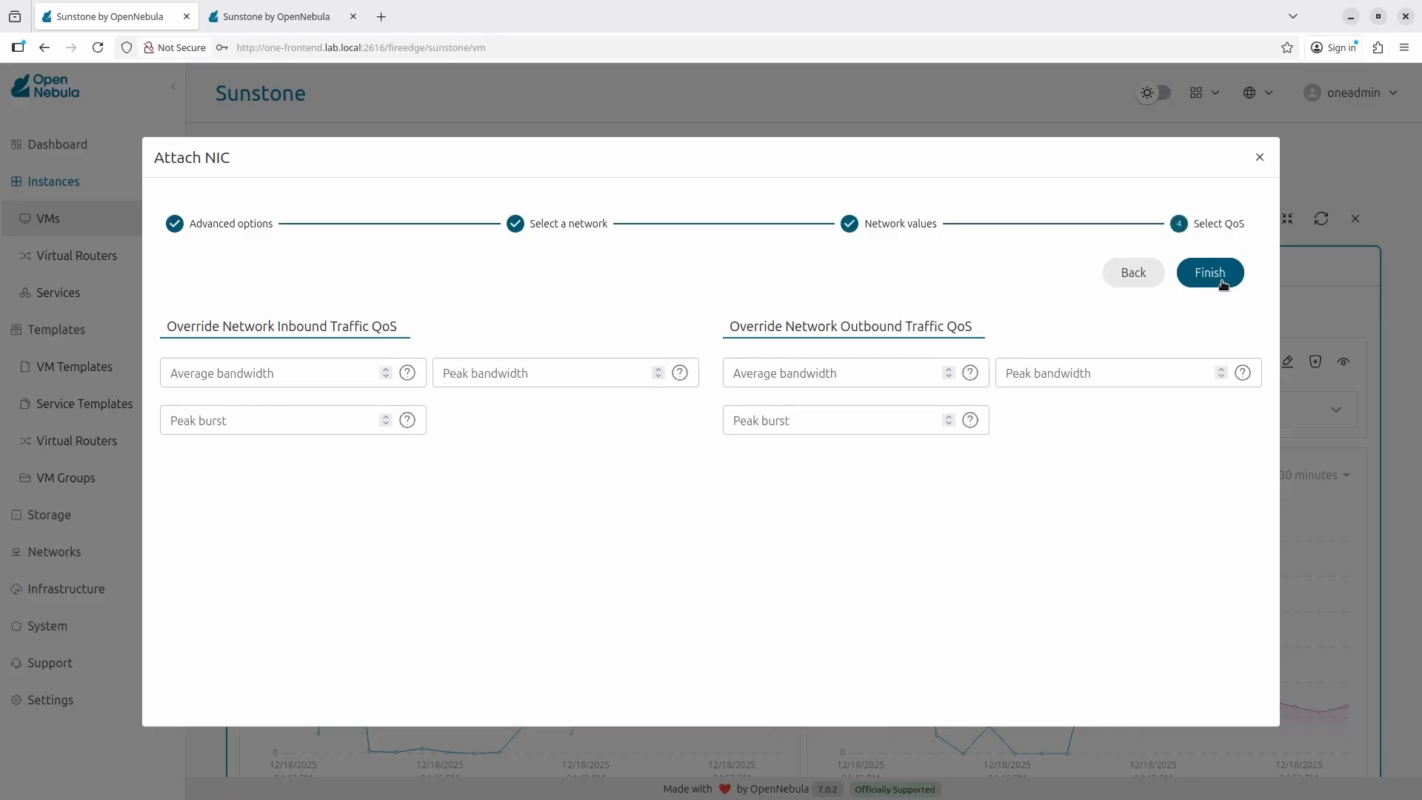
{"action": "left_click", "coordinate": [1220, 282]}
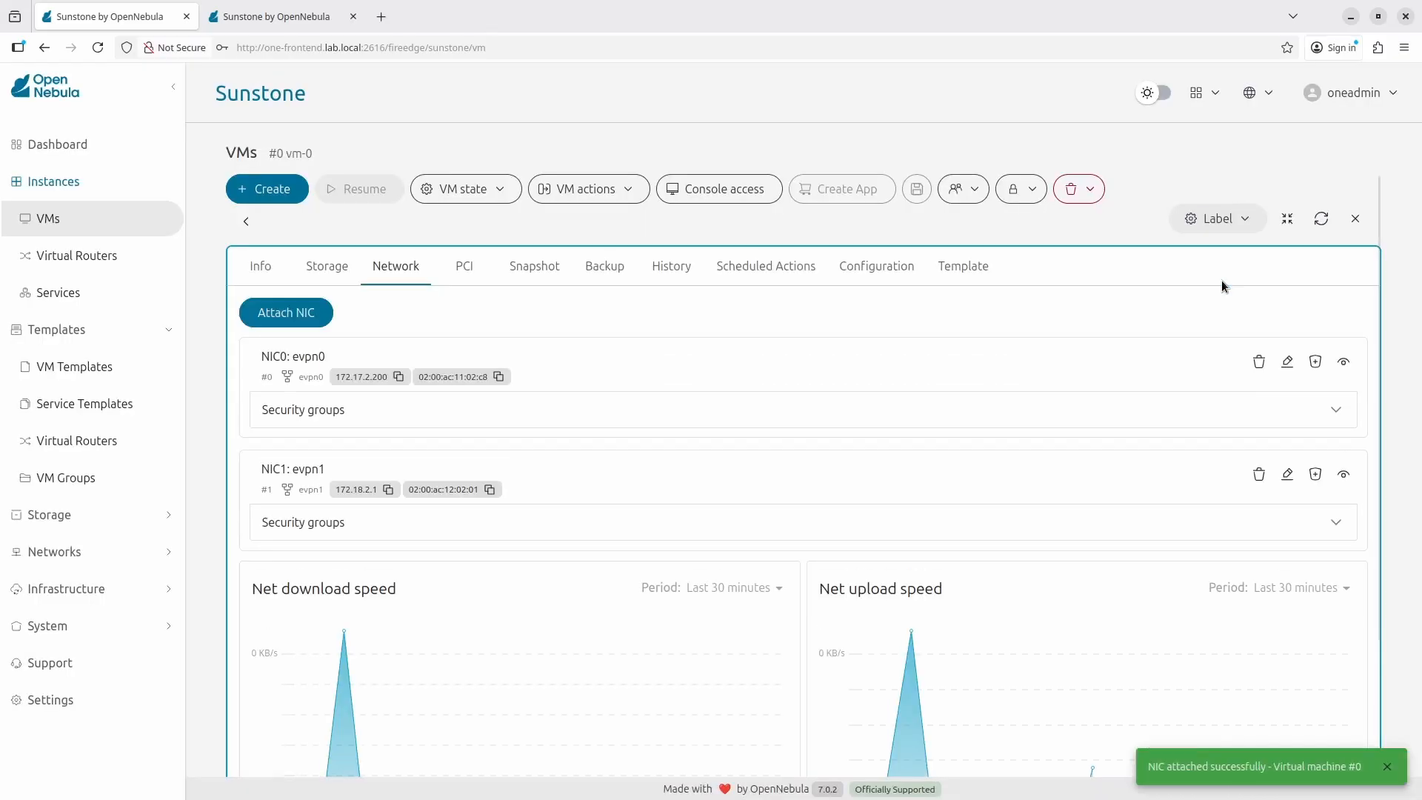
Check the IP details in the info of vm-0 and rerun ip a in its console to verify the new interface
{"action": "left_click", "coordinate": [252, 268]}
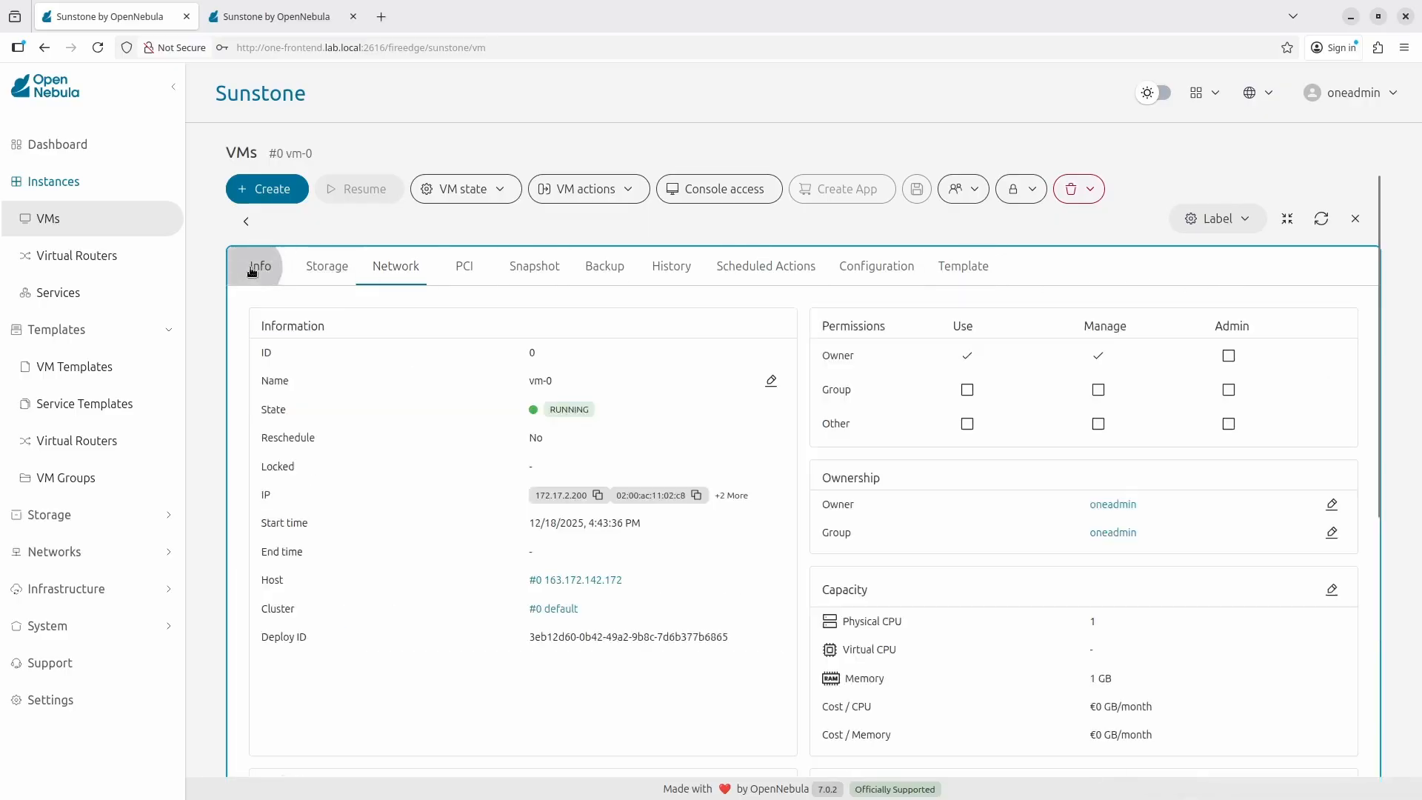
{"action": "left_click", "coordinate": [265, 21]}
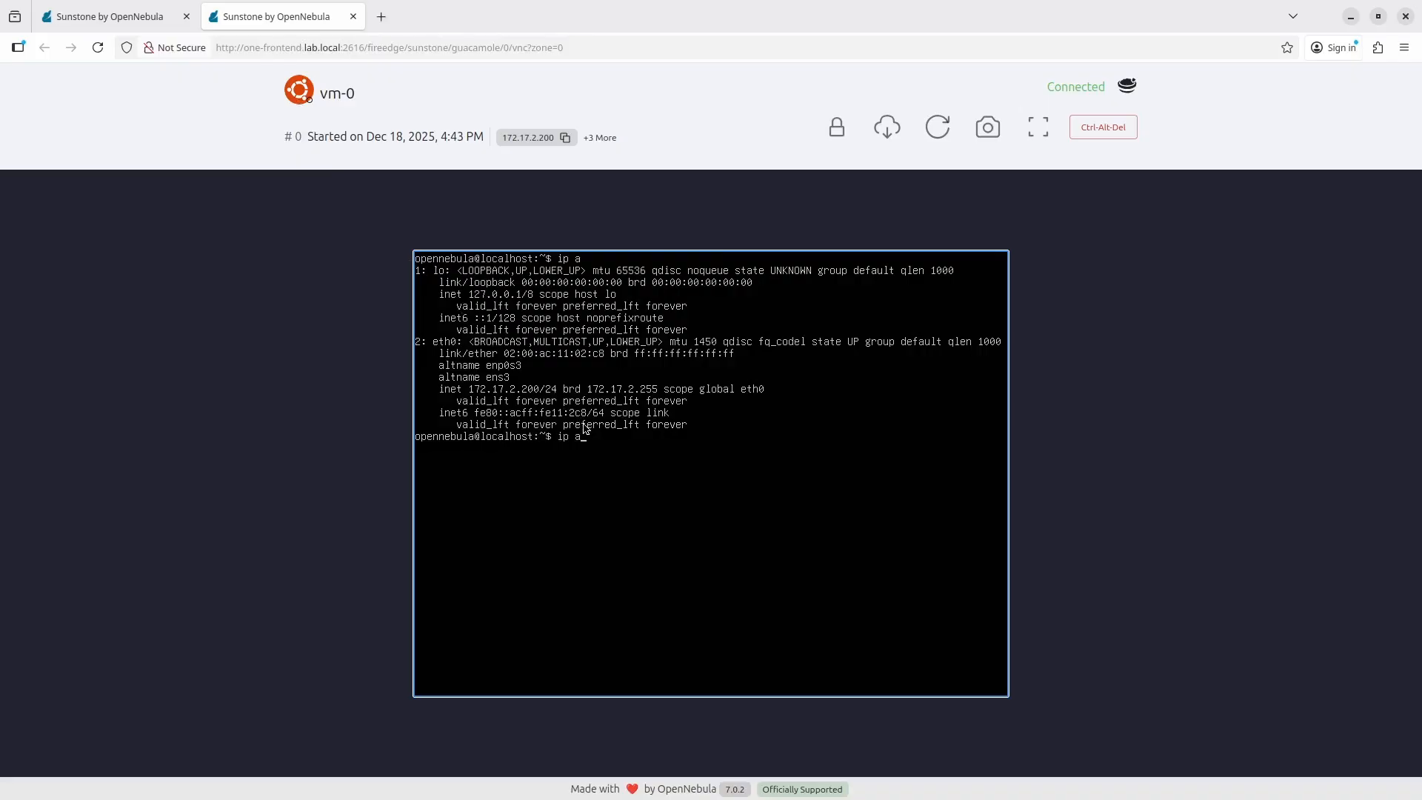
{"action": "key", "text": "Return"}
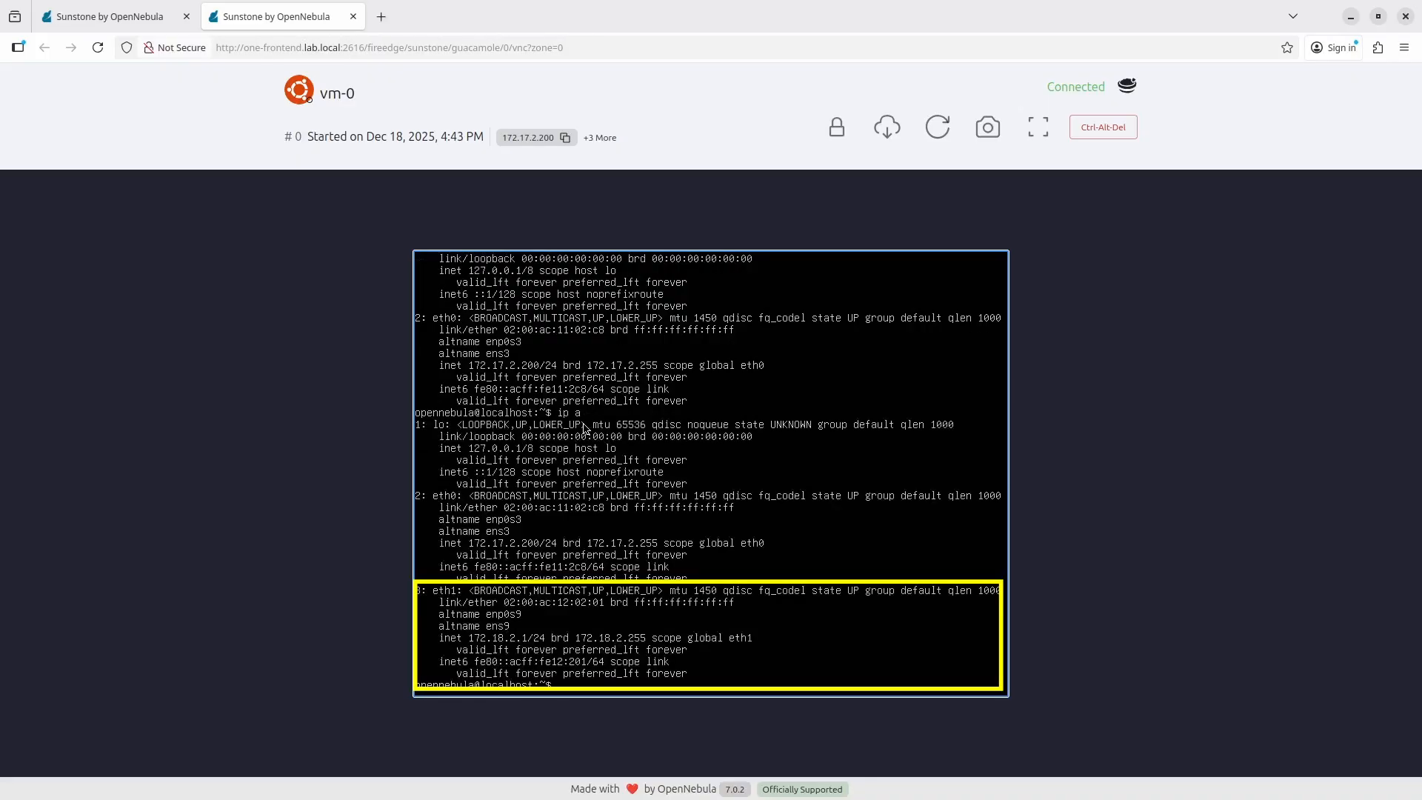